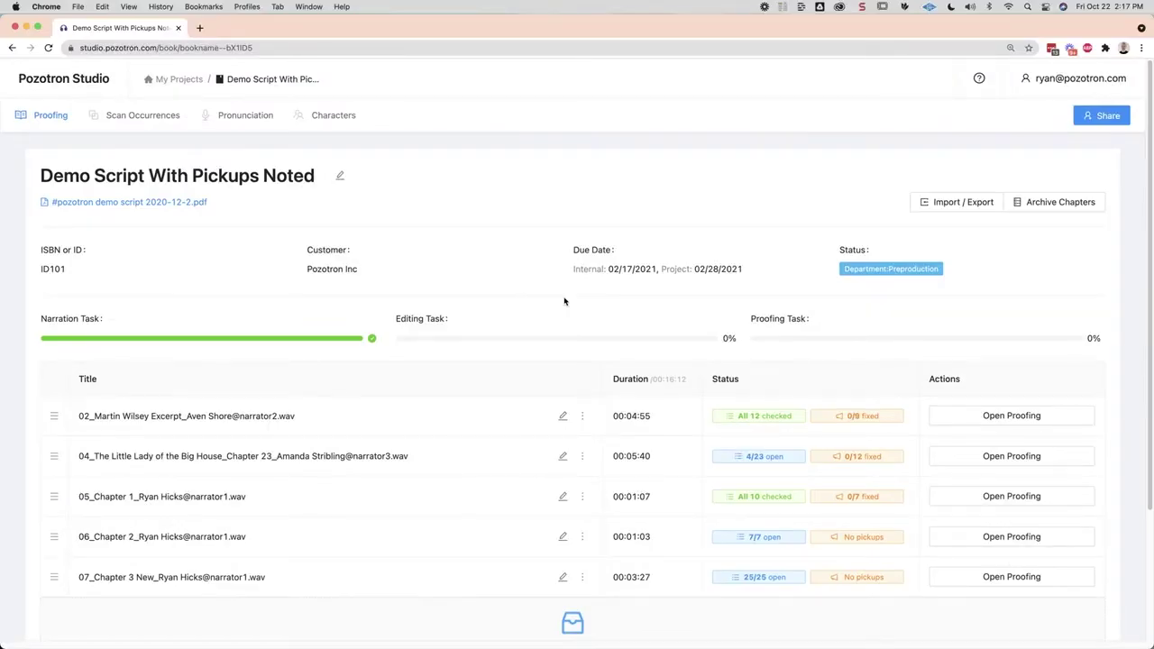
- Examine the format, DAW and marker-timing choices for a DAW Markers export of the whole book, leaving without exporting
click(966, 207)
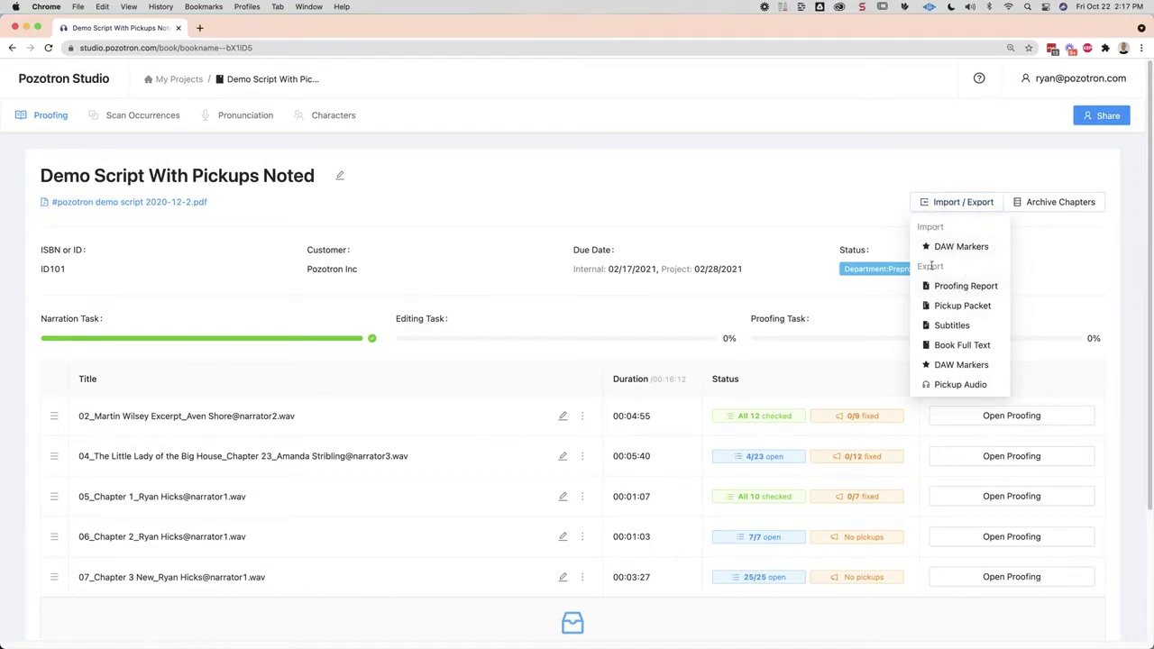
click(961, 365)
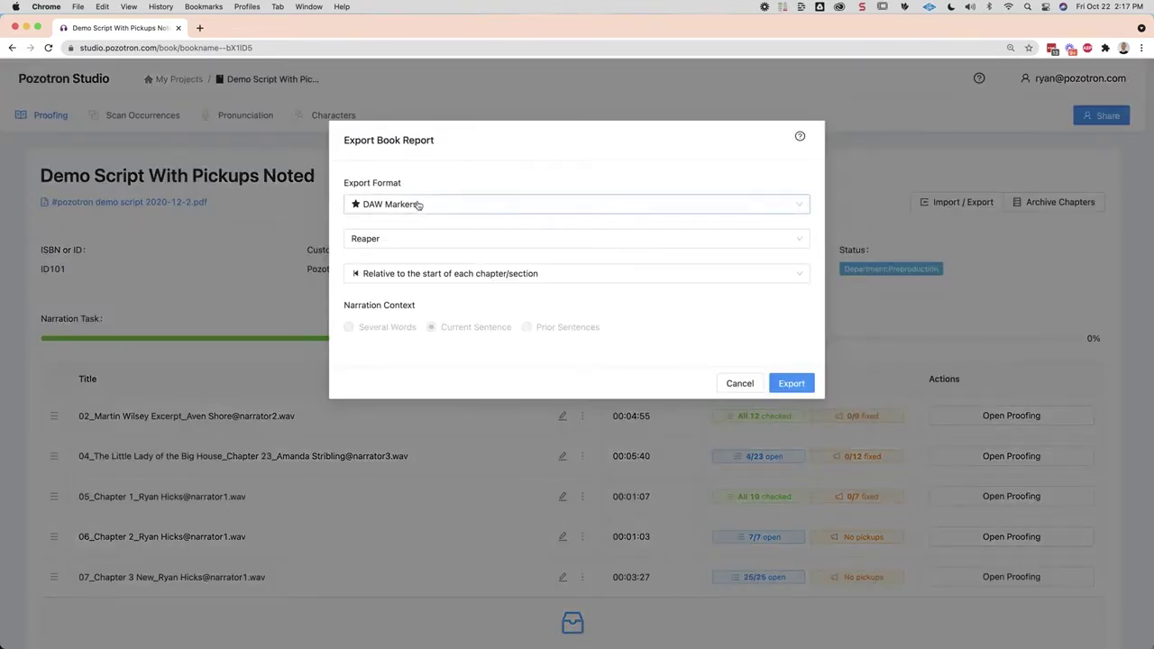
click(385, 206)
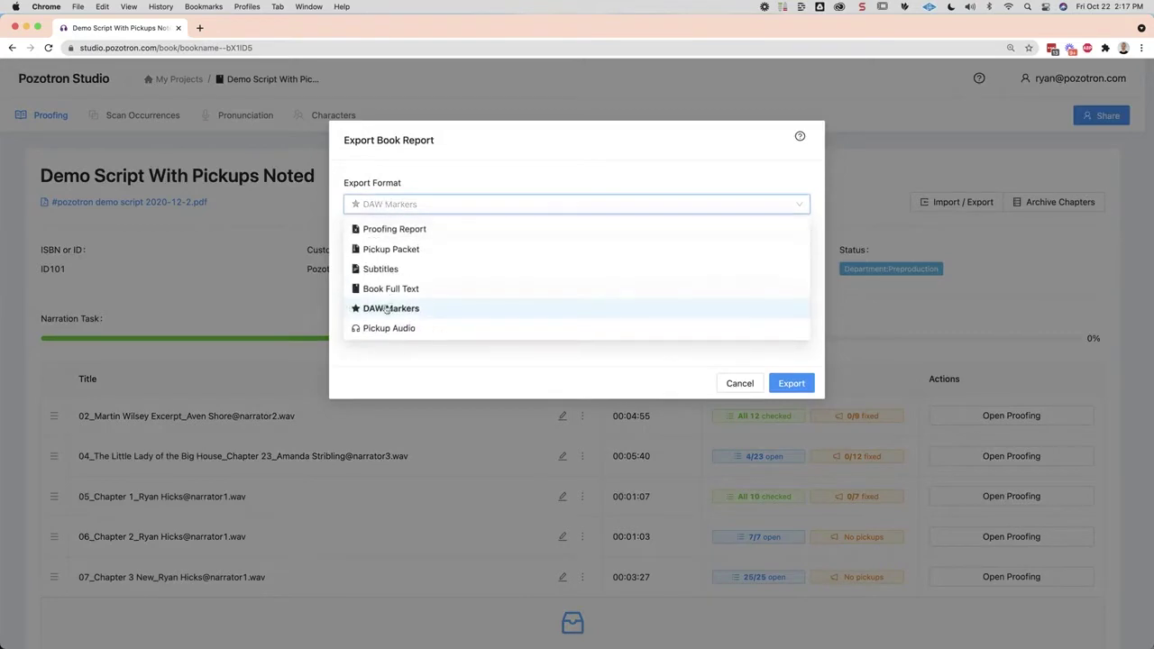
click(406, 207)
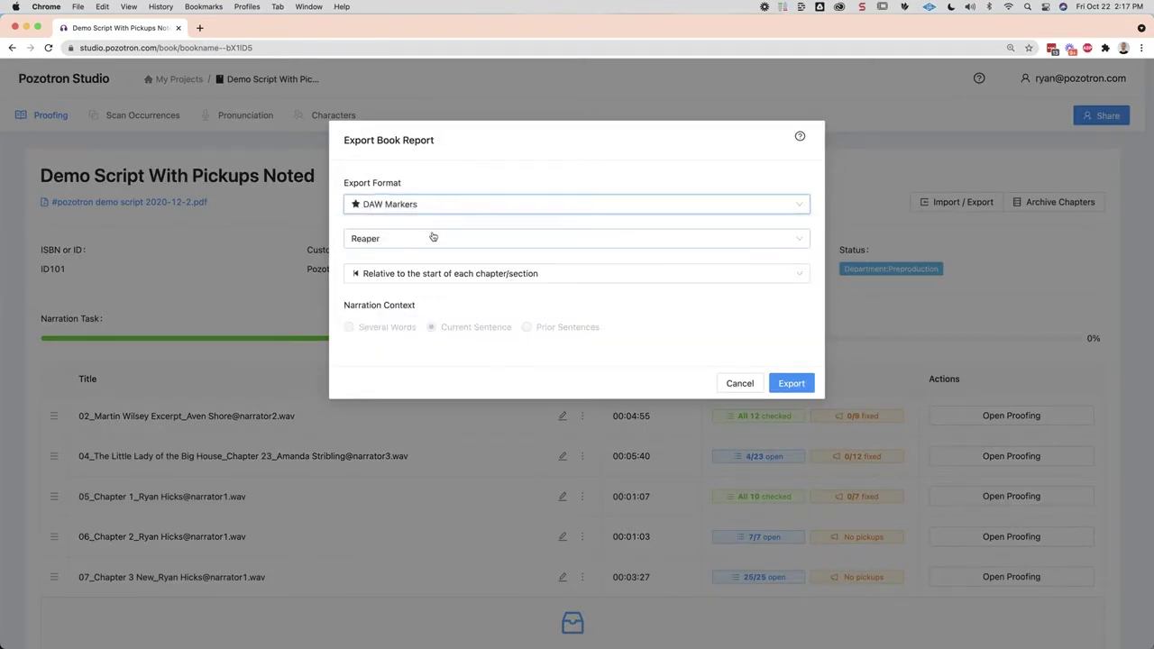
click(433, 238)
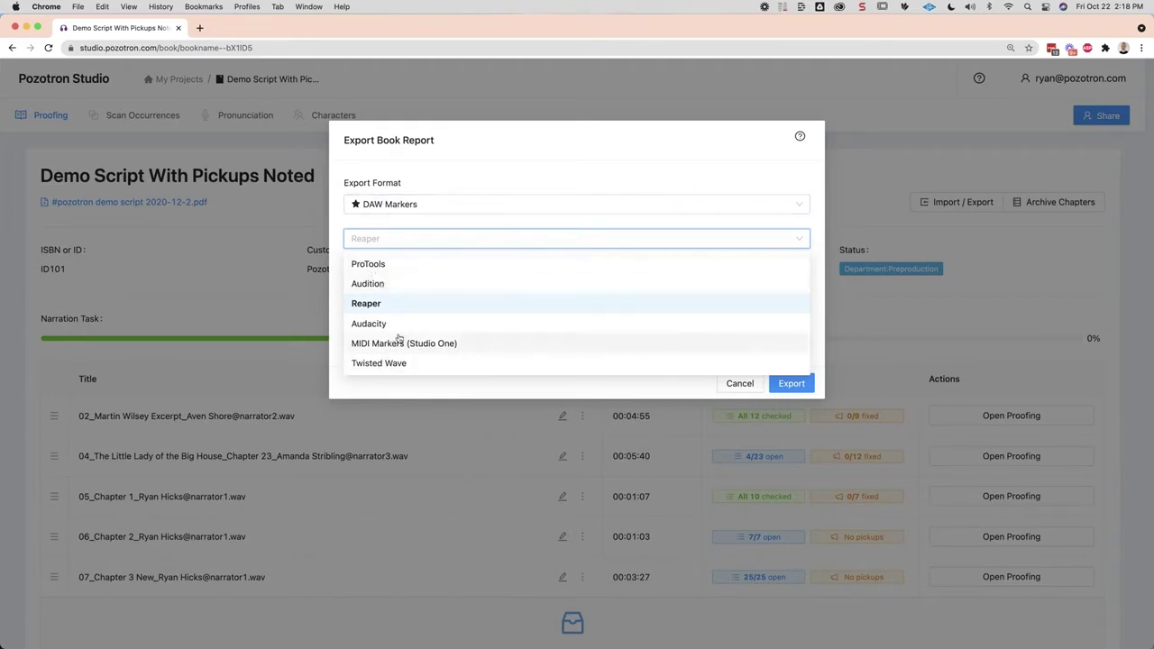
key(Escape)
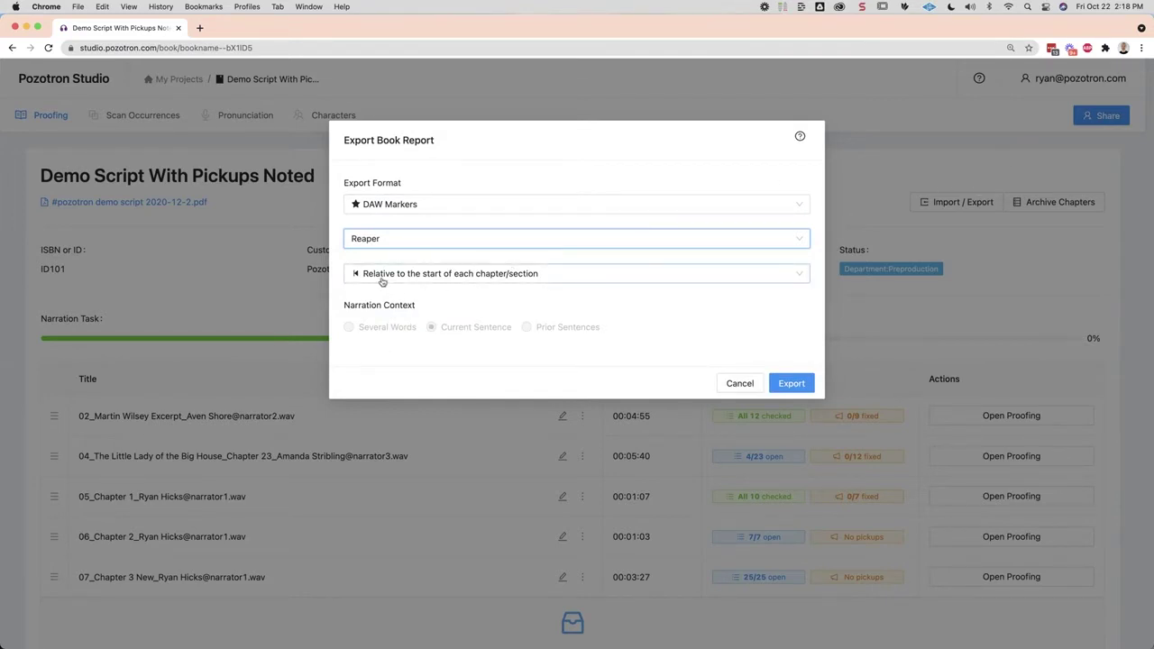
click(562, 275)
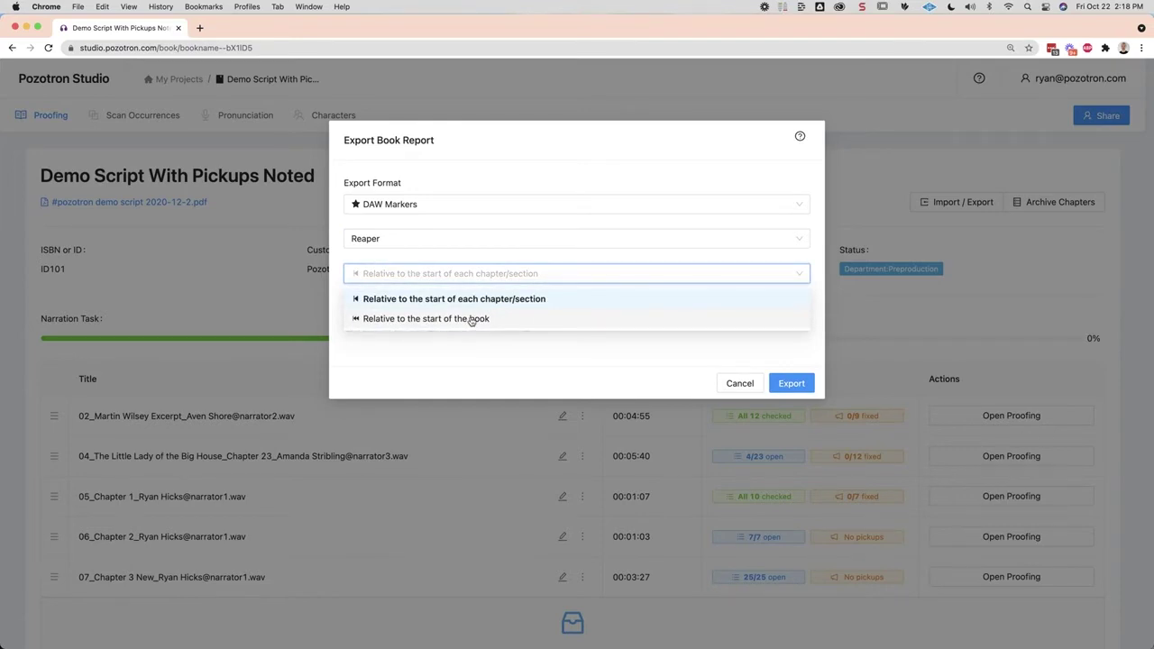
click(500, 362)
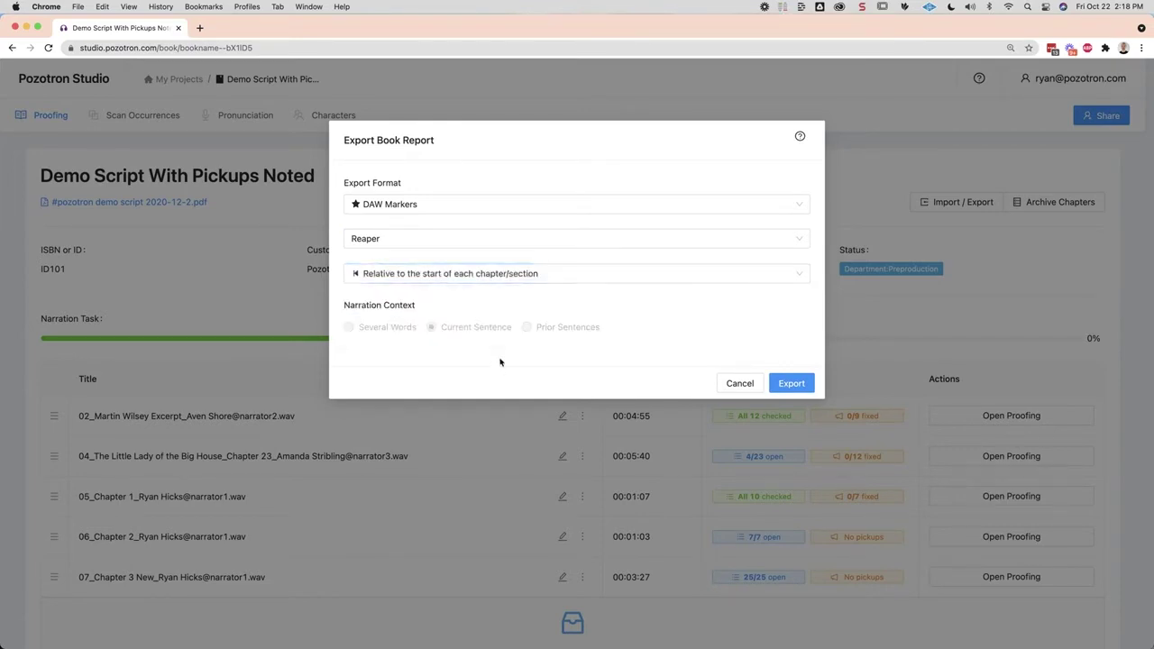
click(740, 386)
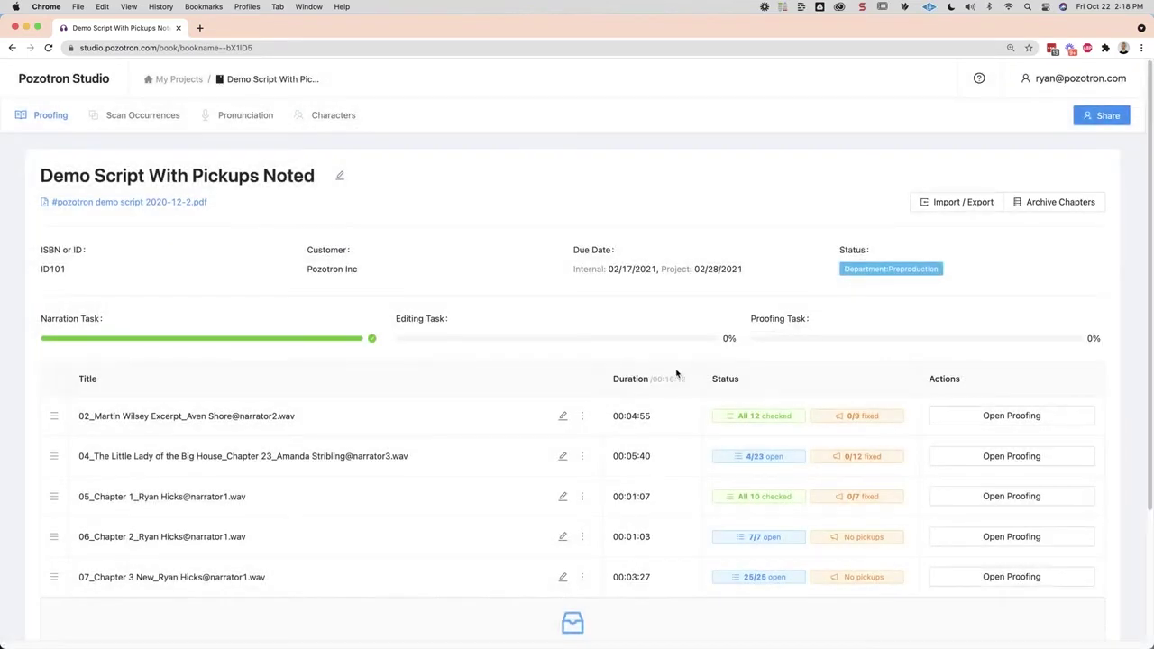
- Recover the archived 03_Jack London Intro chapter and archive it again
click(1088, 202)
scroll(646, 310, down, 2)
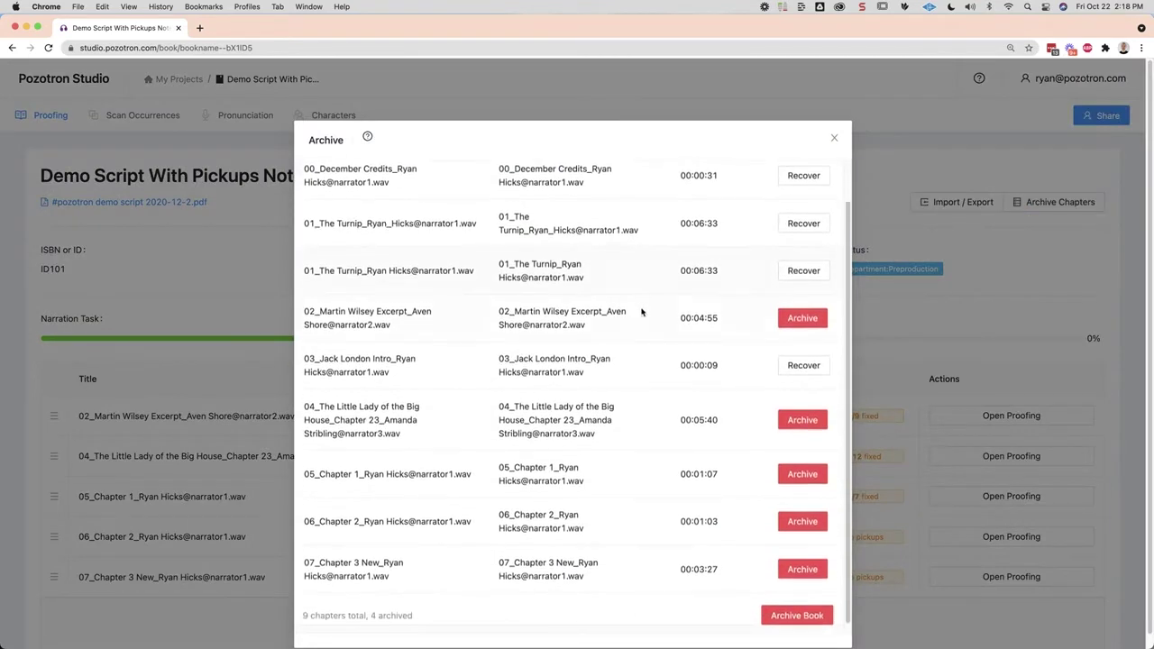
scroll(660, 452, up, 2)
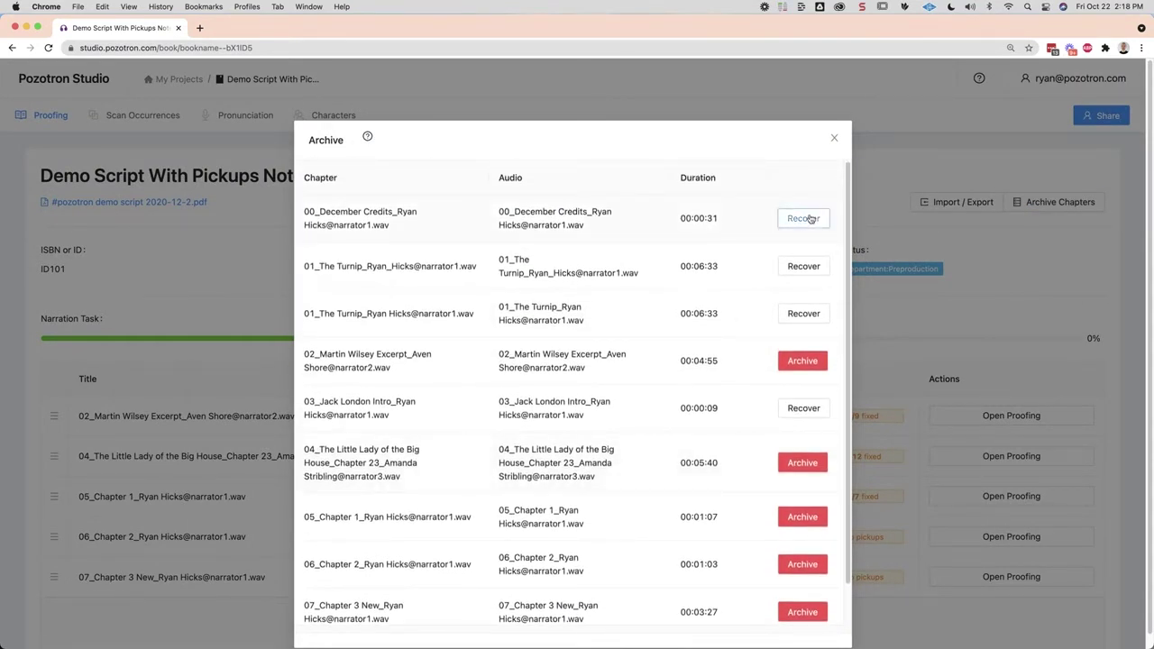
scroll(694, 383, down, 2)
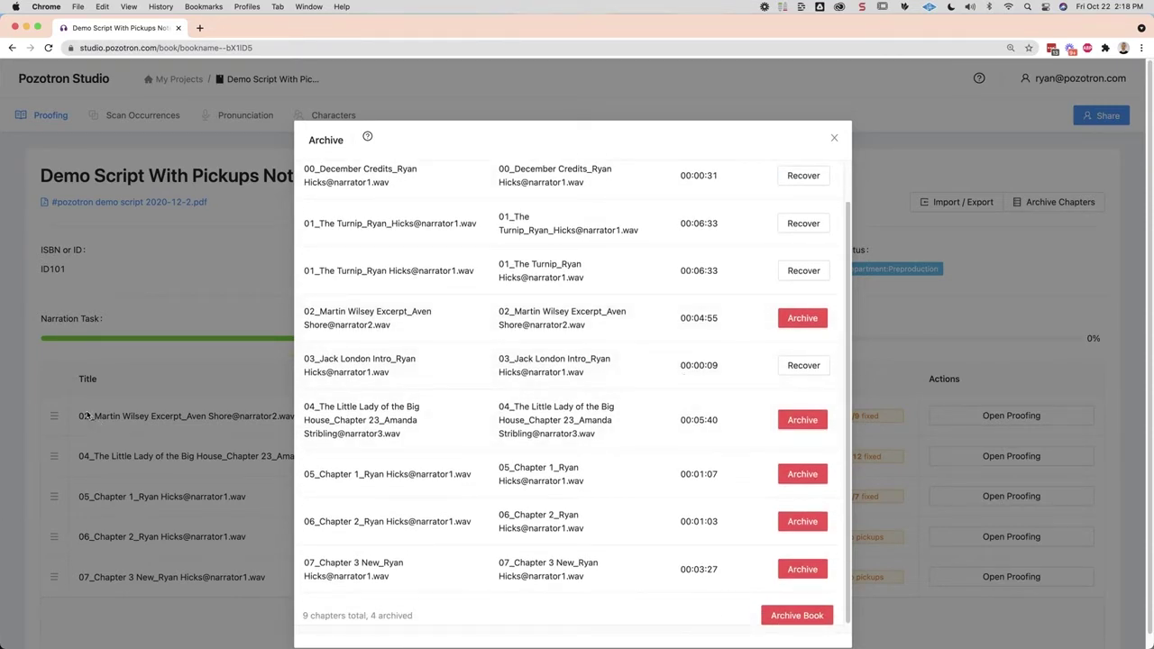
click(798, 366)
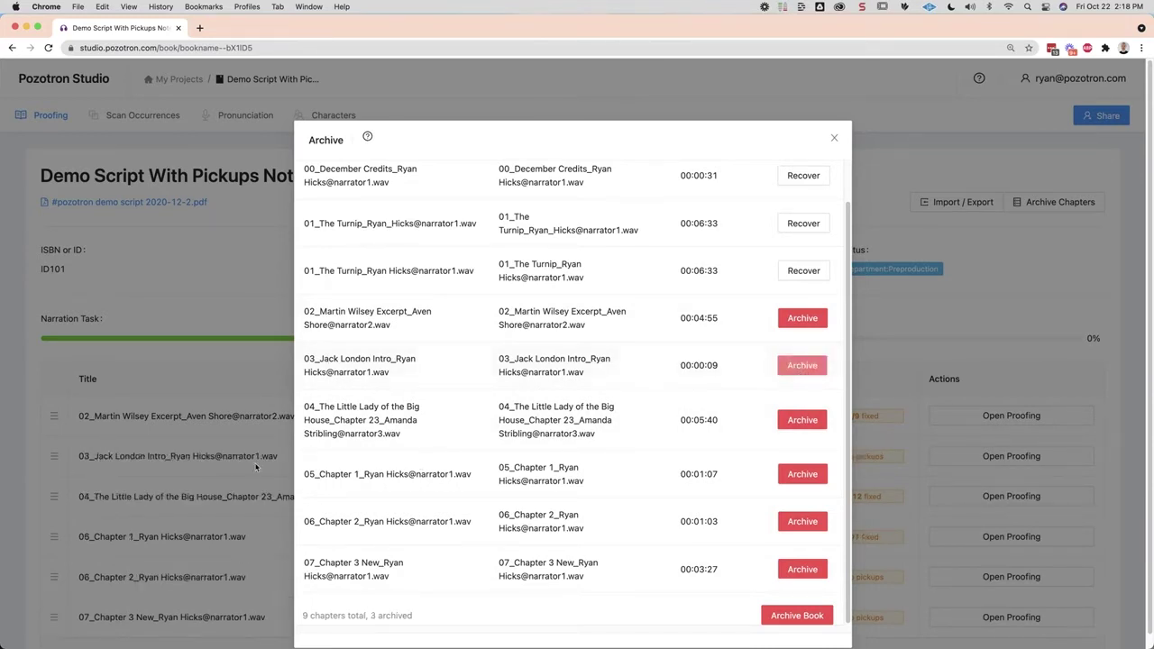
click(806, 368)
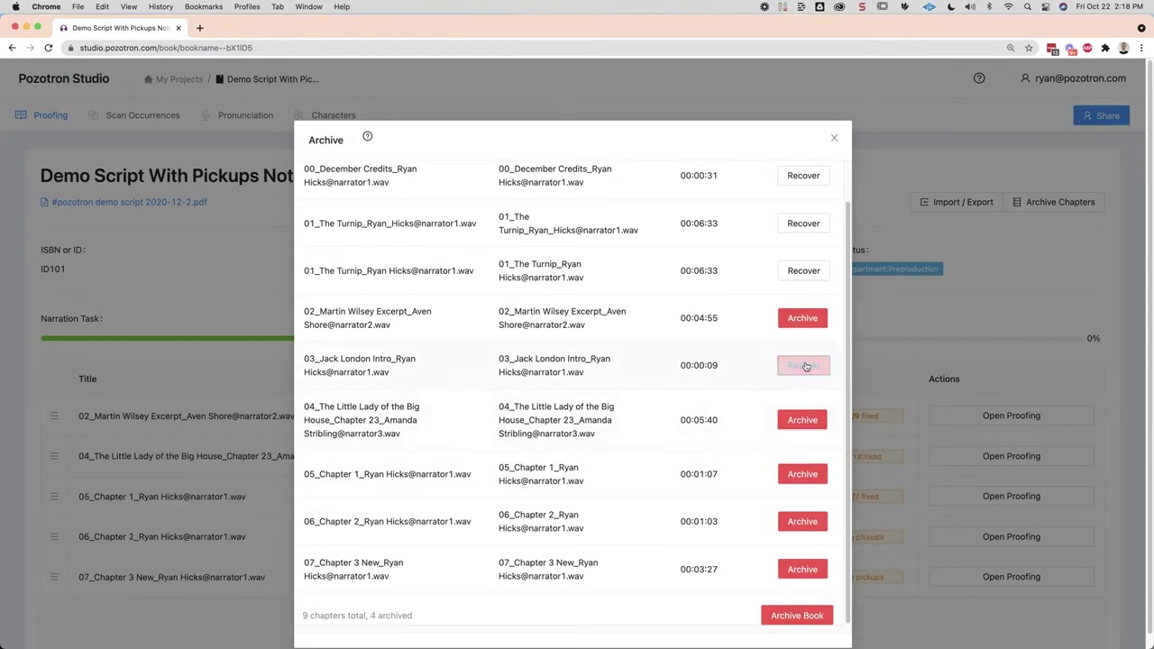
scroll(766, 460, down, 1)
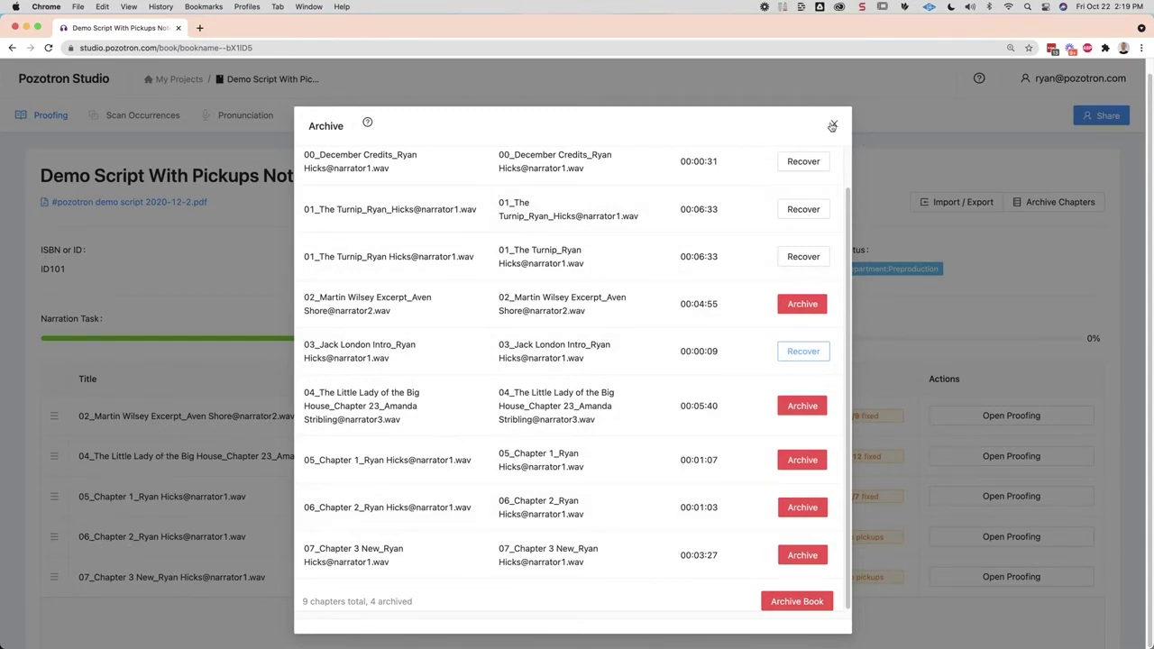
click(833, 126)
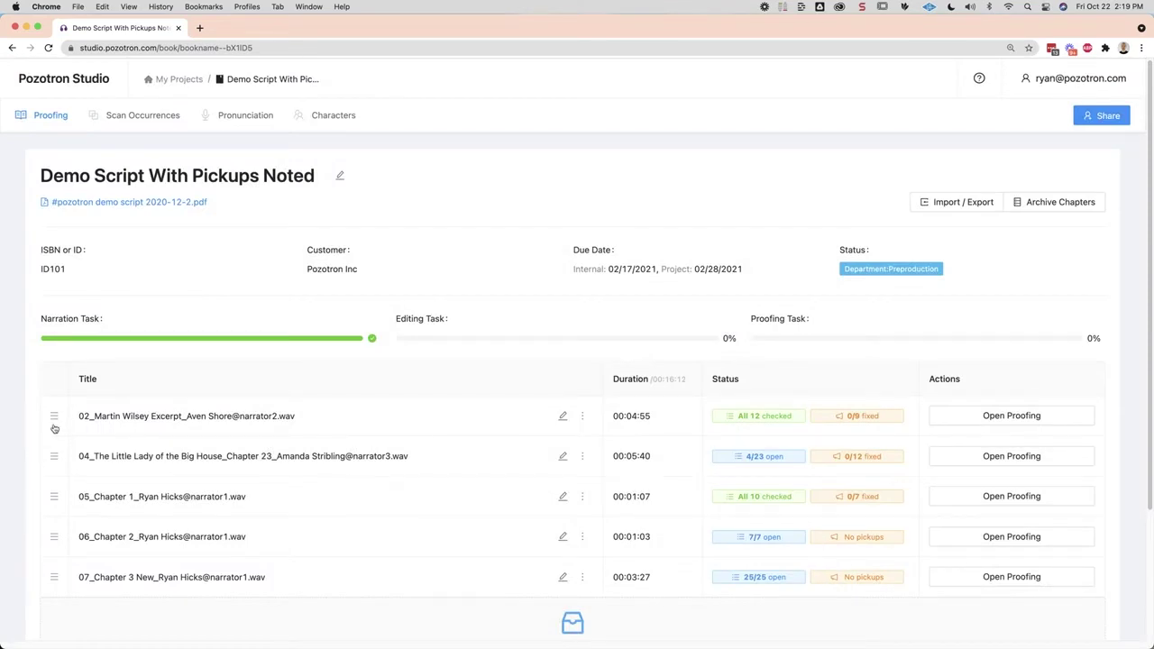
- Try reordering the chapter list by moving 05_Chapter 1 down one row
mouse_move(53, 419)
mouse_down()
mouse_move(54, 525)
mouse_move(55, 417)
mouse_up()
drag(52, 499, 52, 552)
drag(53, 504, 53, 505)
- Examine the report formats and DAW choices for exporting only the first listed chapter, number 02
click(582, 416)
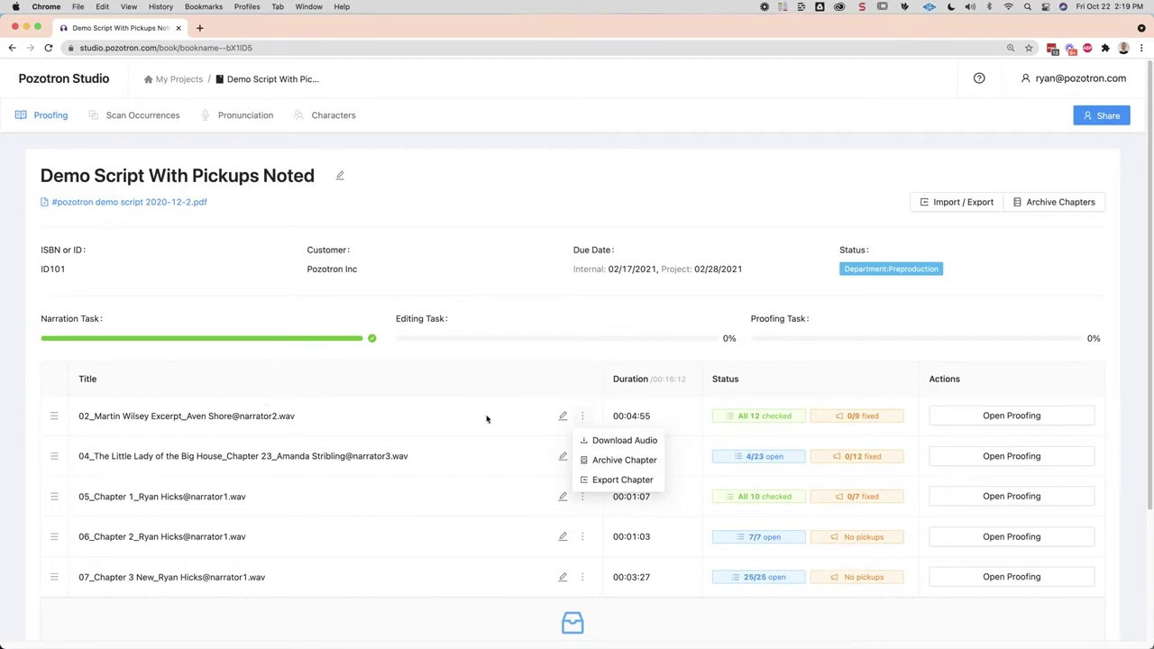
click(639, 480)
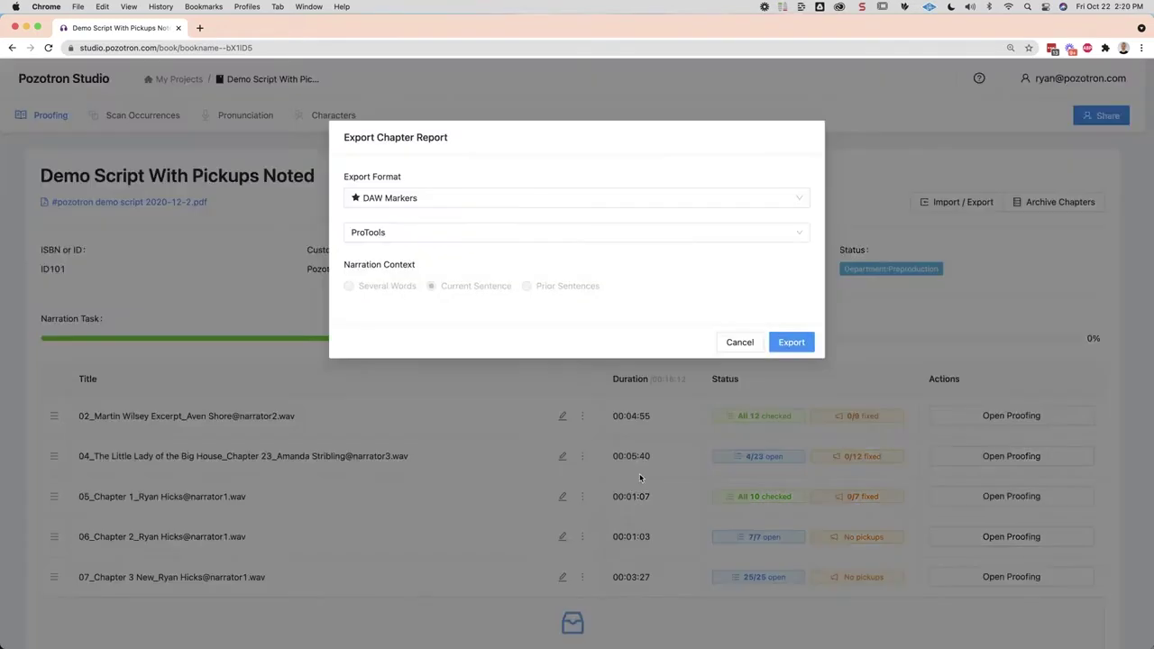
click(455, 198)
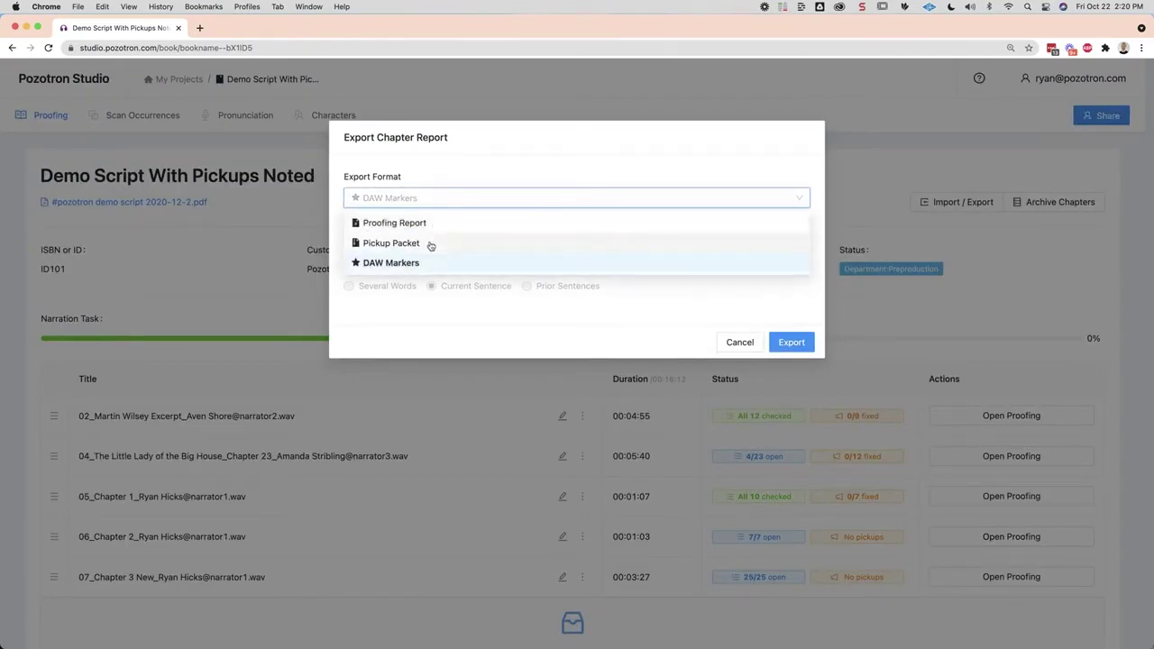
click(444, 162)
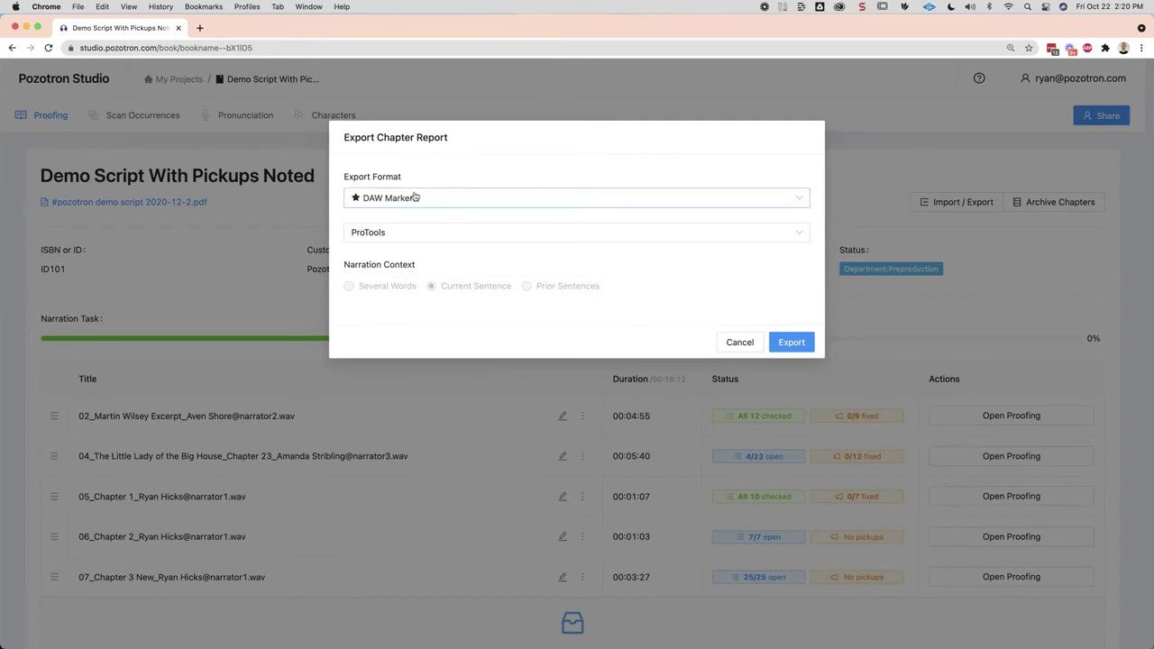
click(409, 232)
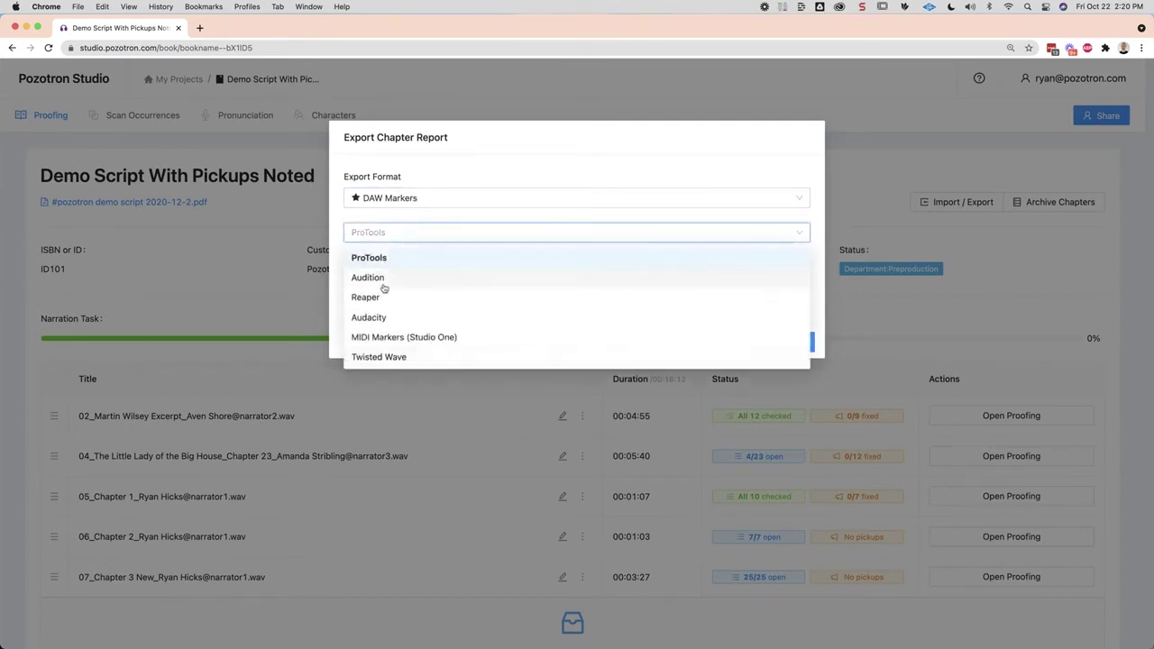
click(472, 160)
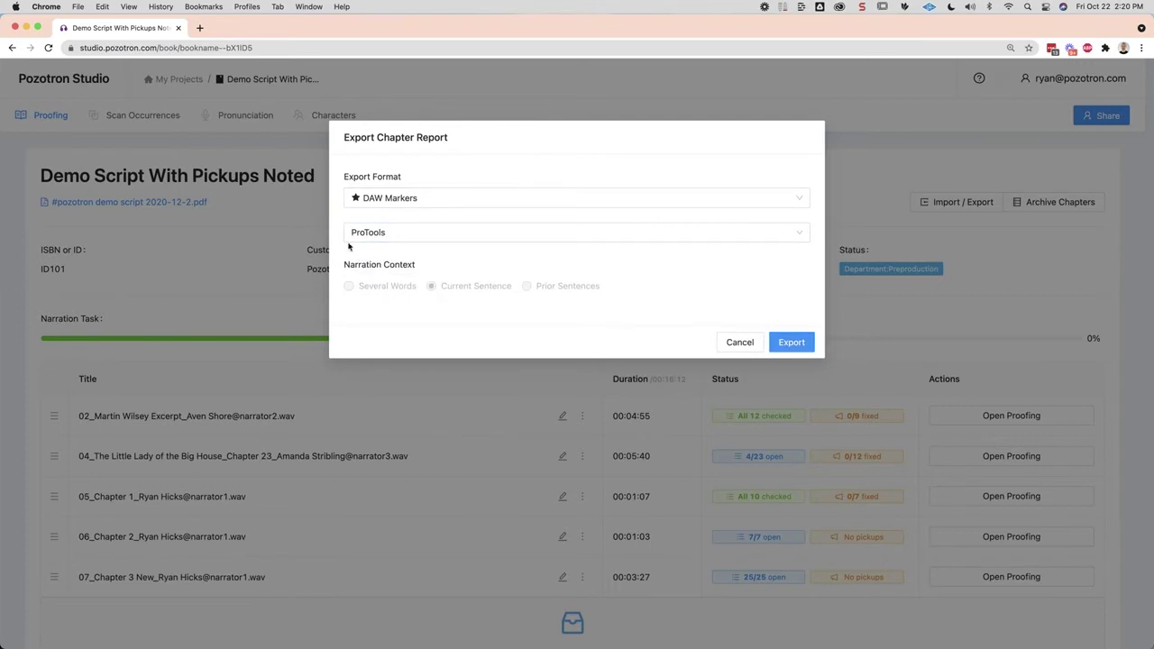
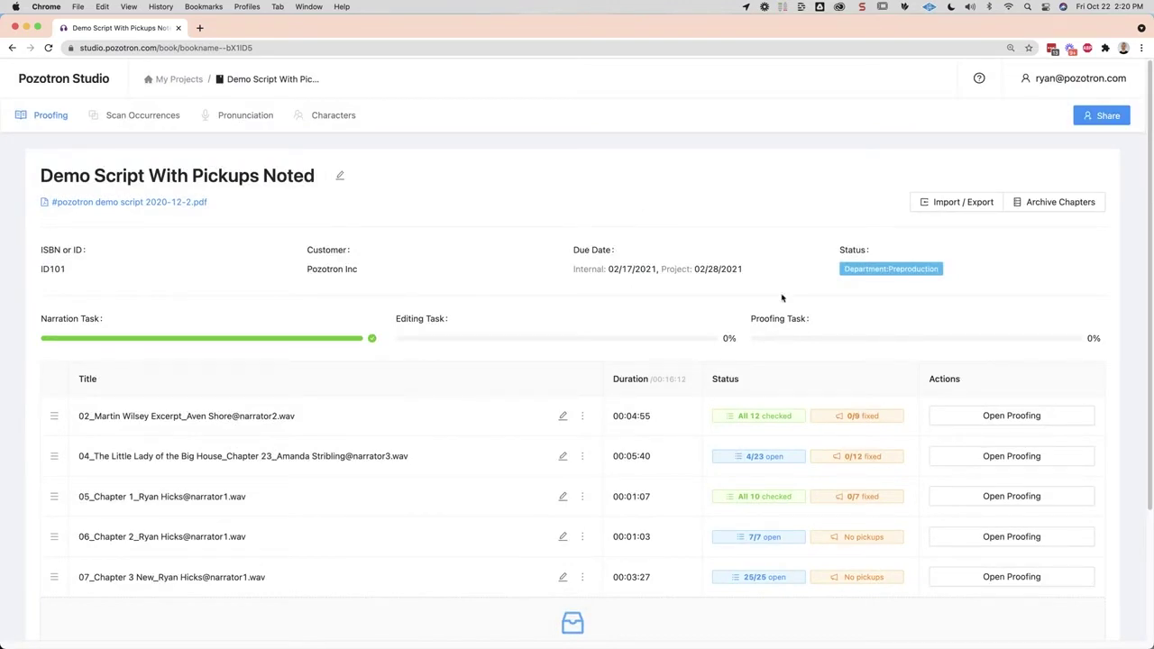
scroll(762, 376, down, 1)
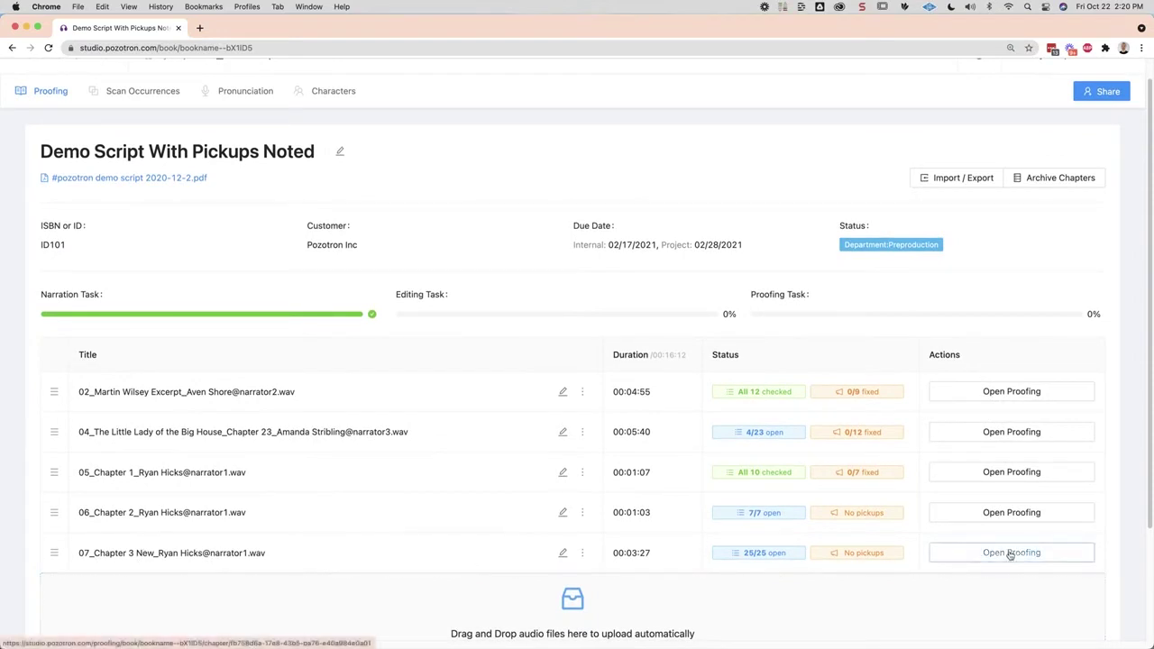
mouse_move(756, 556)
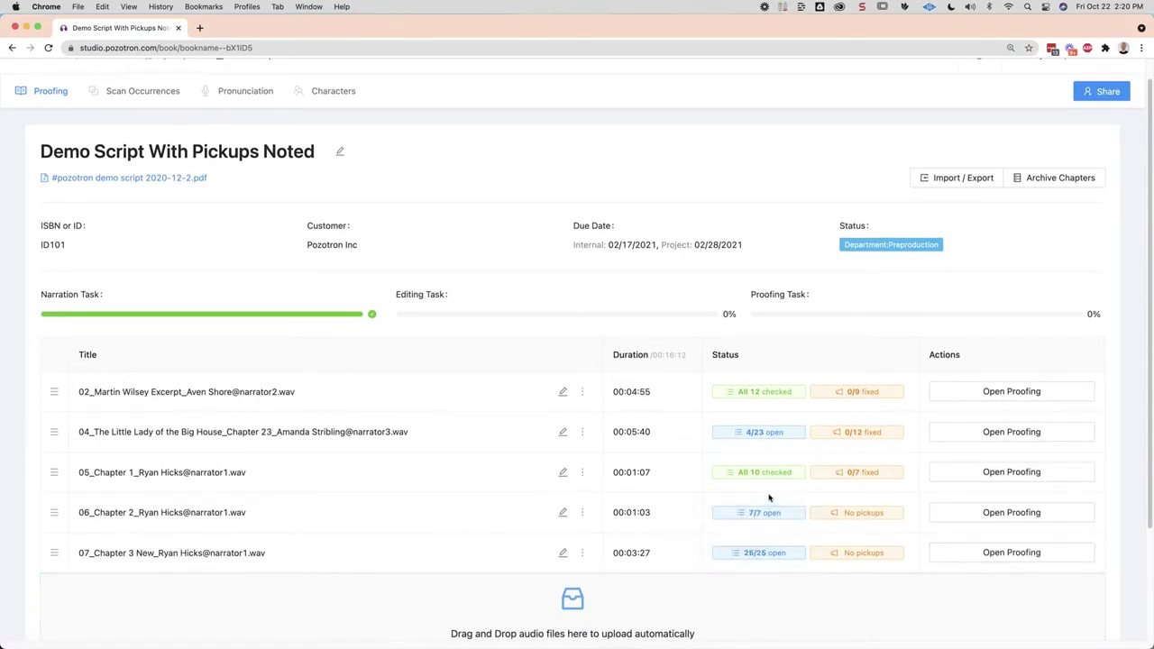
mouse_move(764, 512)
mouse_move(777, 436)
click(987, 180)
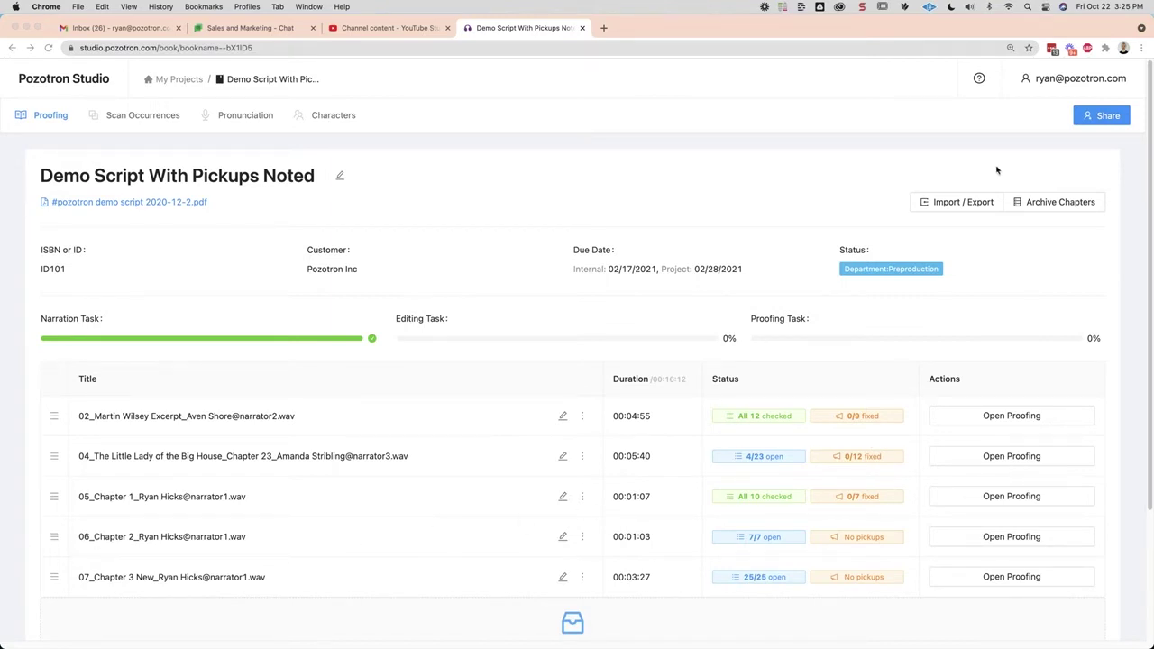
- Archive the chapters 06_Chapter 2 and 07_Chapter 3 New
click(1057, 204)
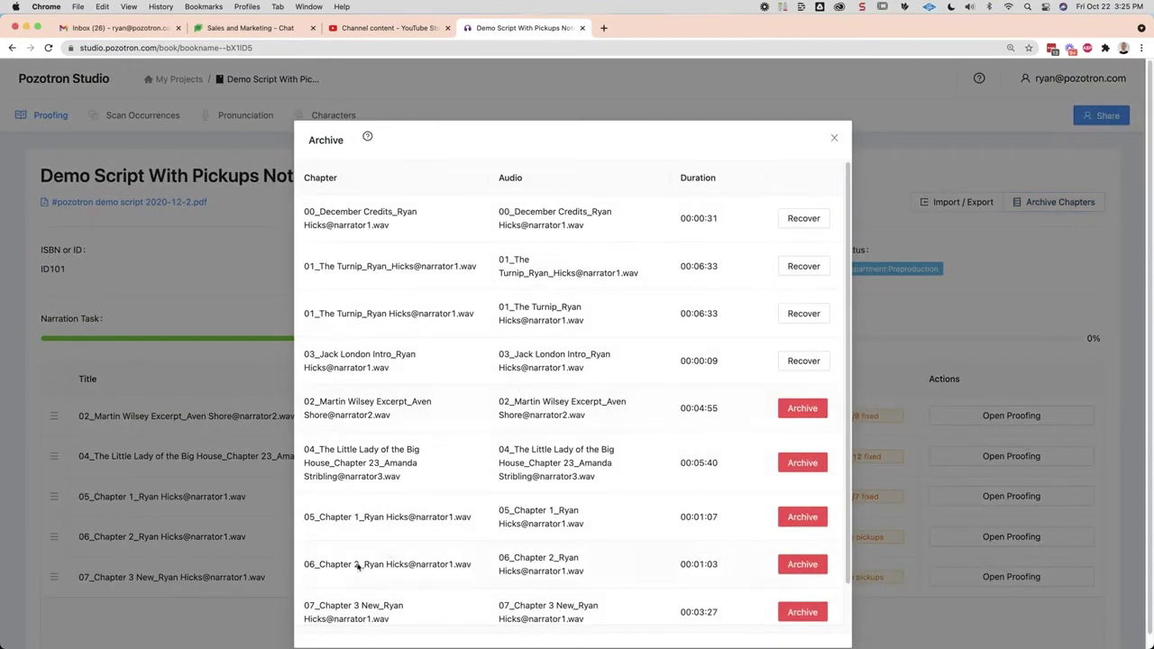
click(801, 565)
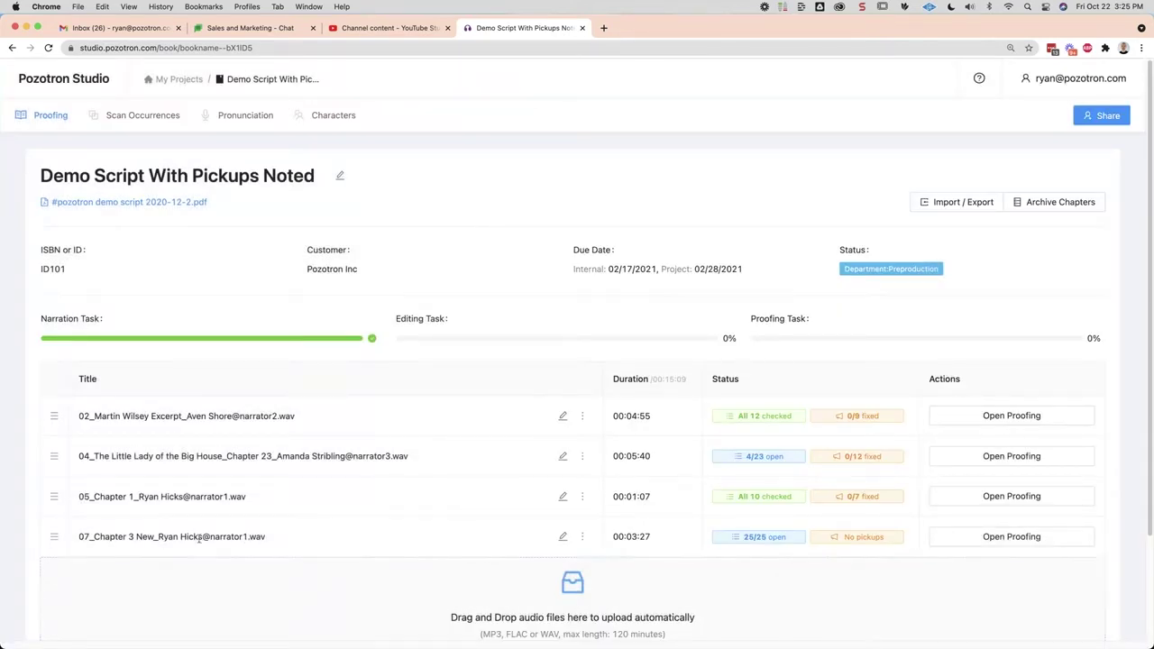
click(582, 539)
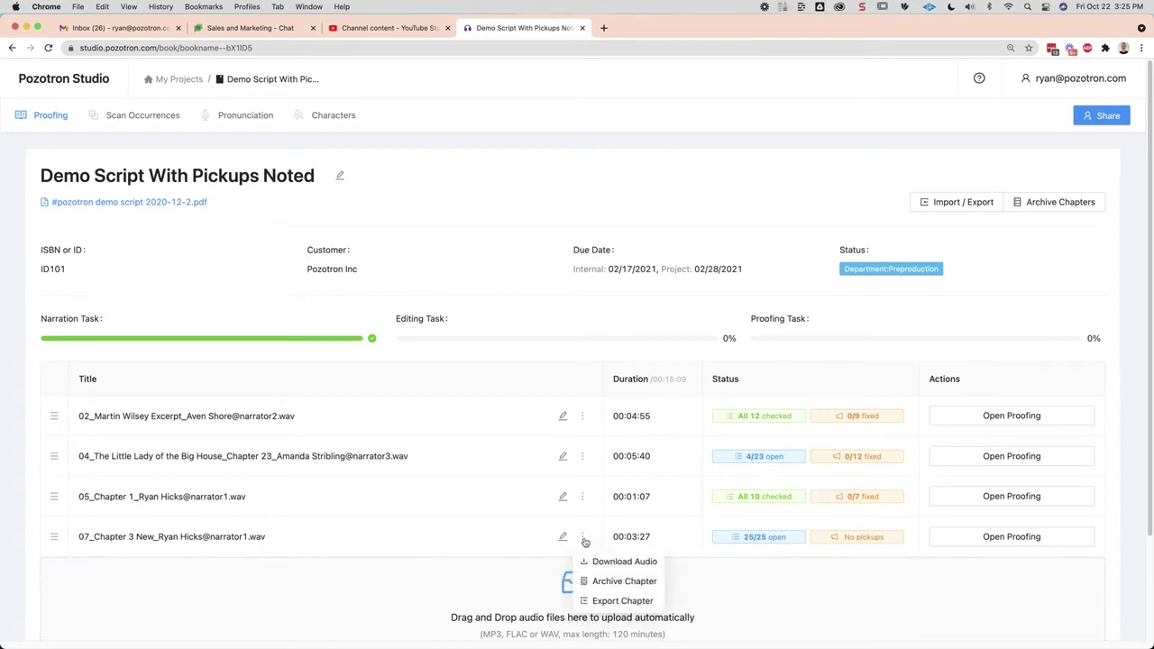
click(624, 581)
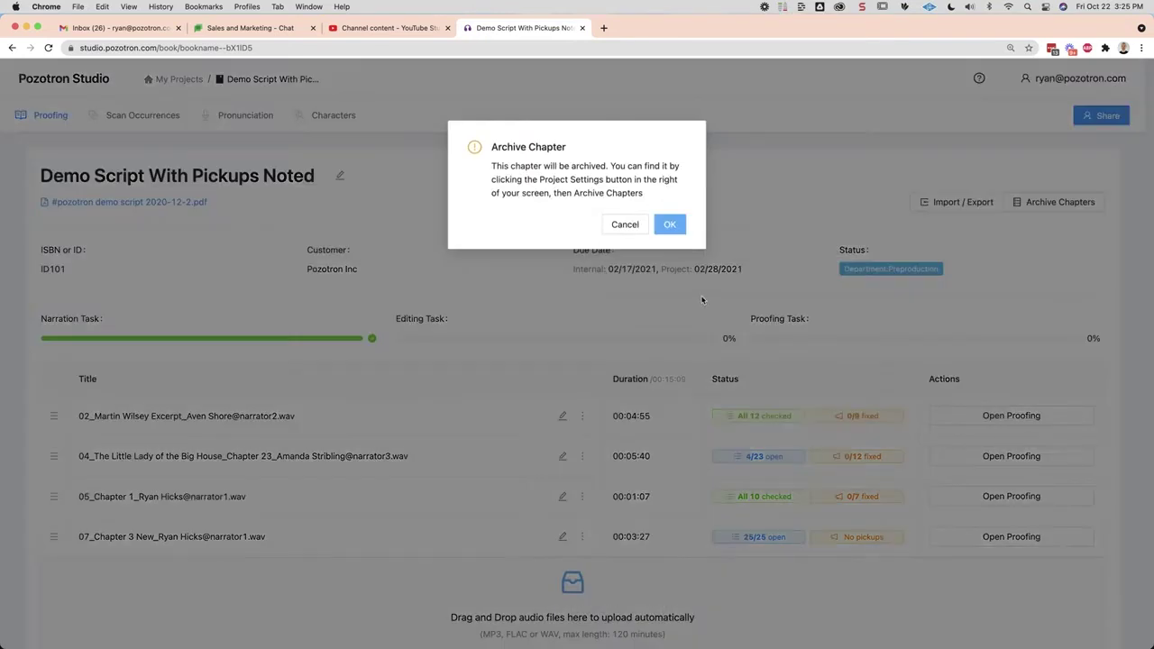
click(670, 225)
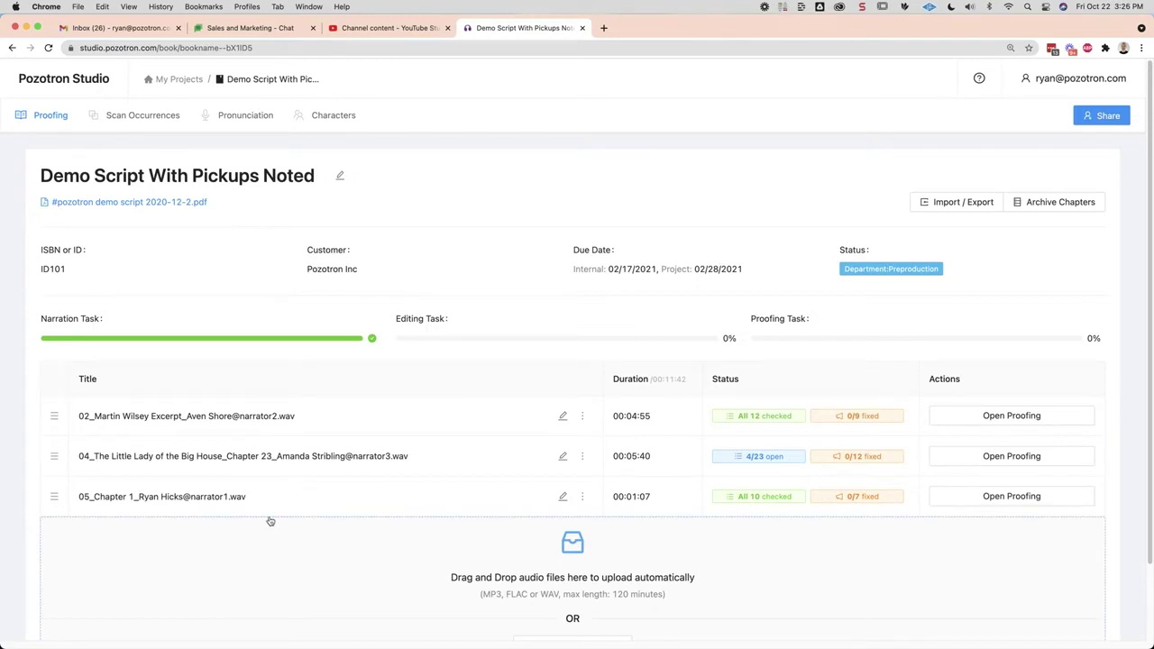
- Select DAW Markers as the book export format and review its ProTools and marker-timing options, leaving without exporting
click(966, 203)
click(963, 306)
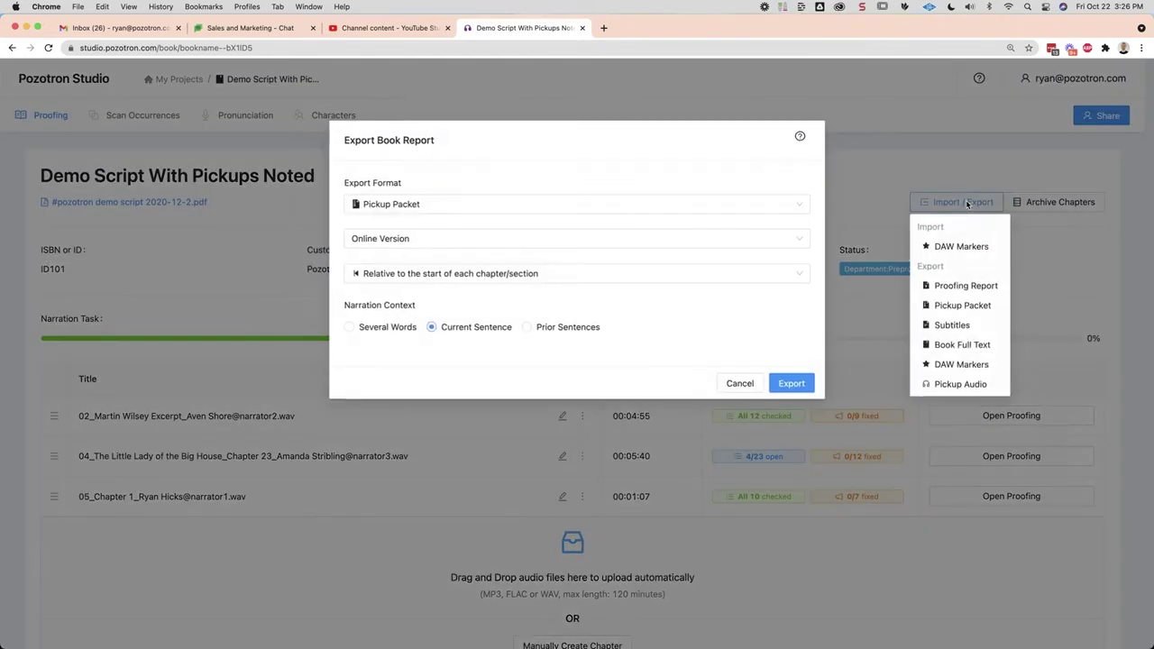
click(416, 201)
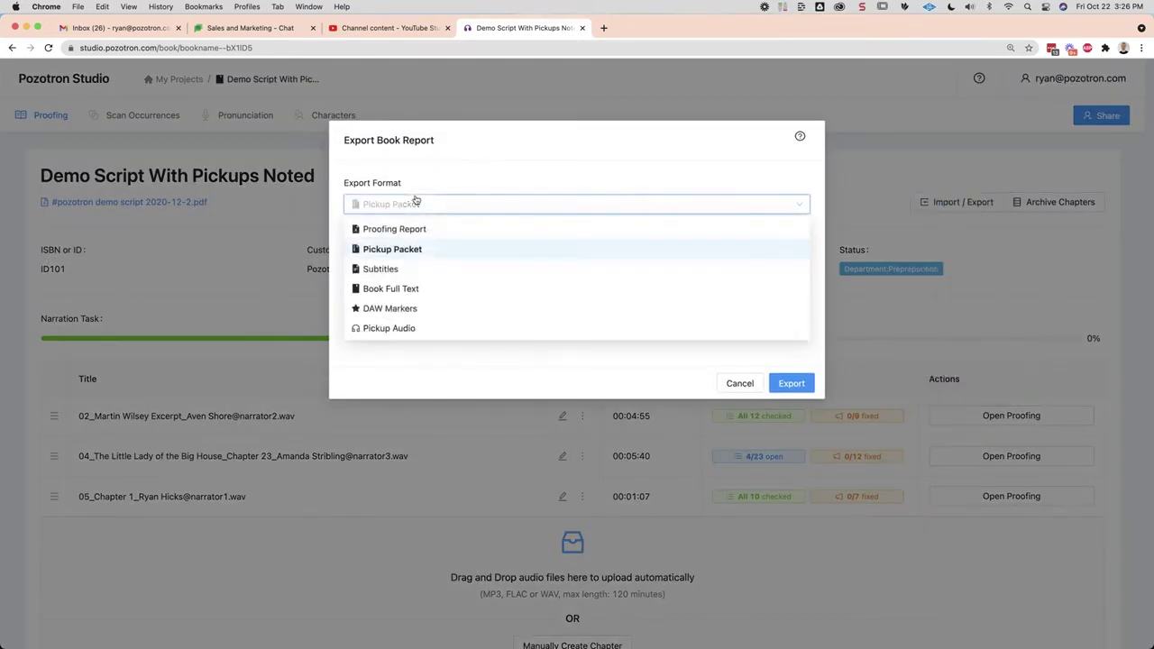
click(423, 311)
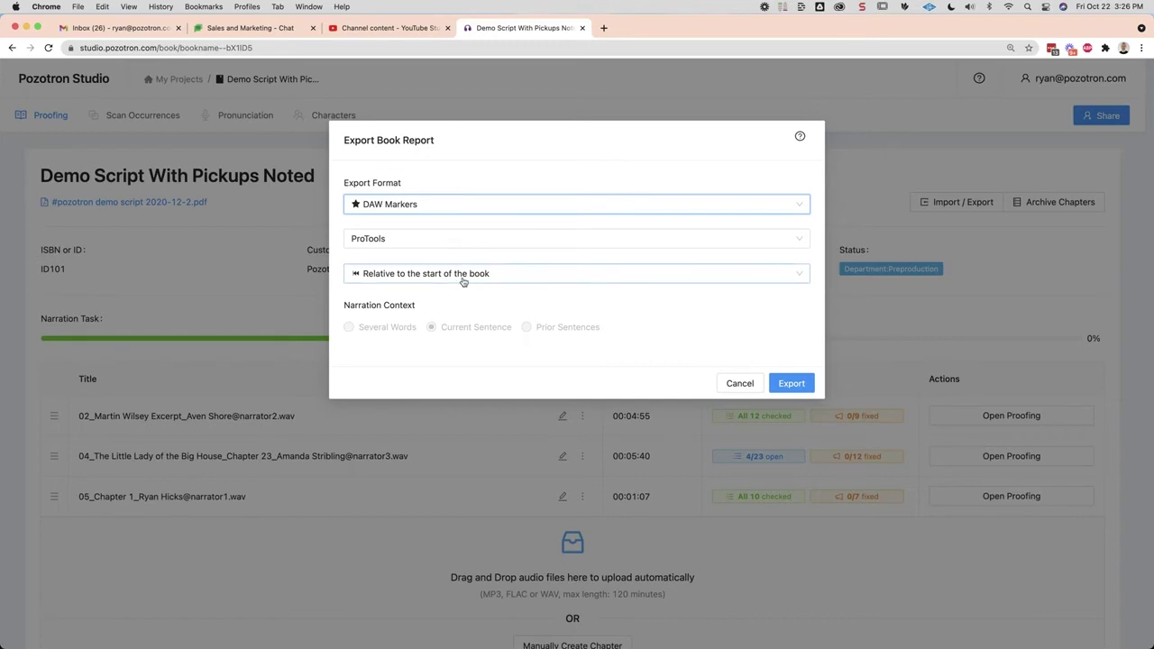
click(750, 386)
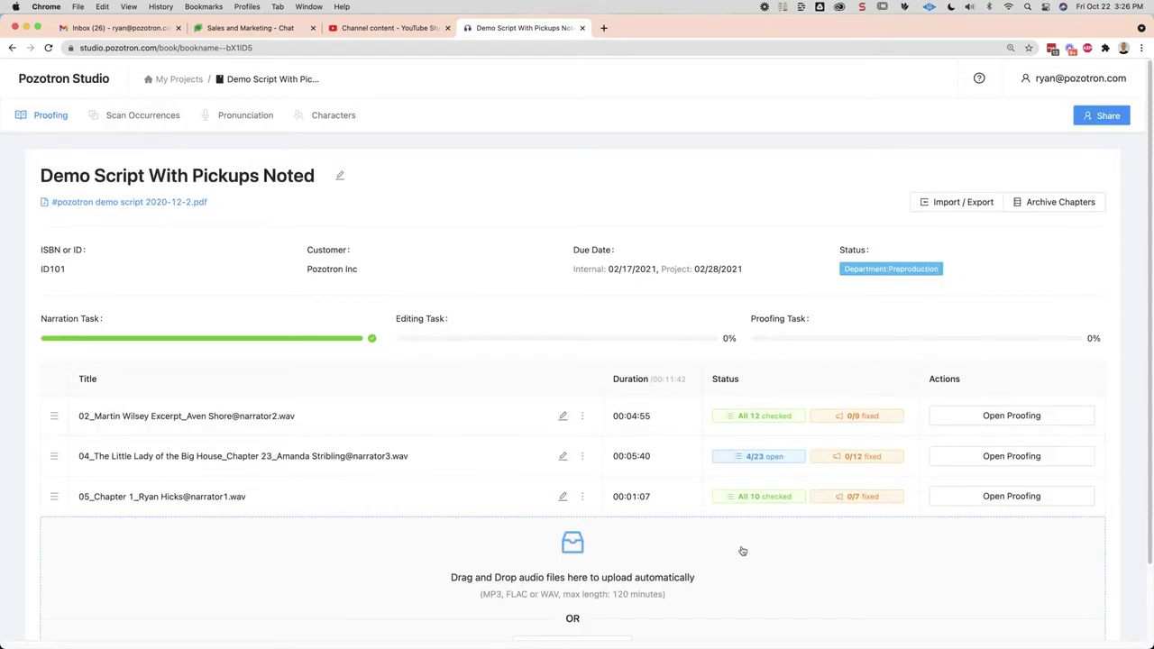
- Review the DAW choices for exporting only chapter 02's DAW Markers, leaving without exporting
click(583, 419)
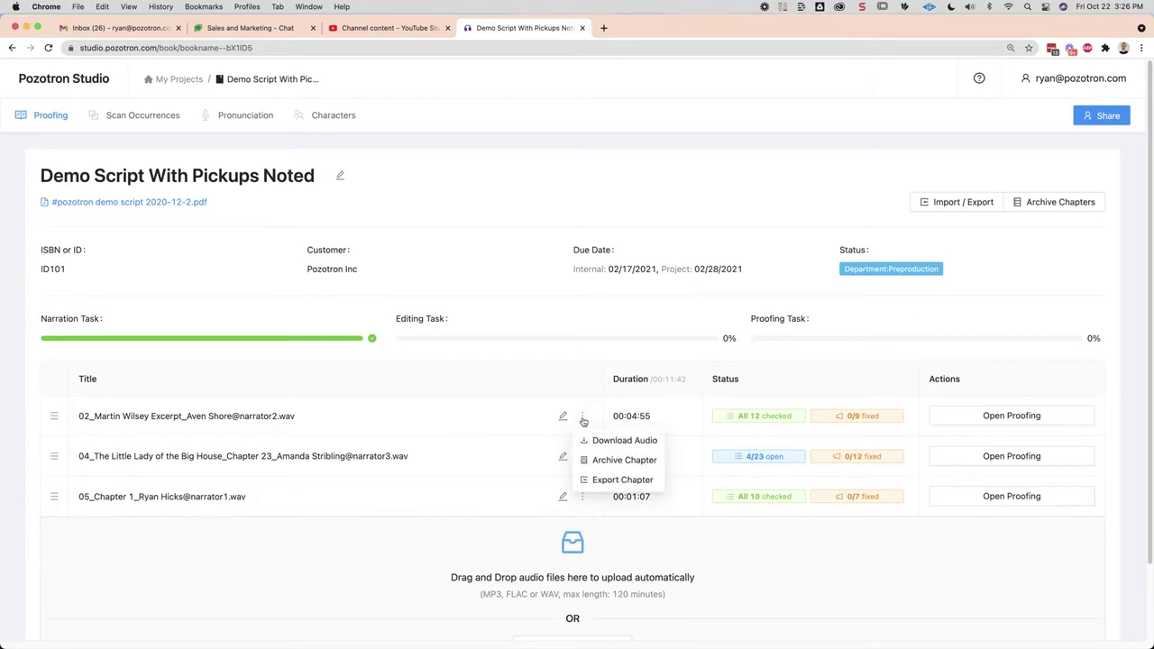
click(631, 480)
click(487, 234)
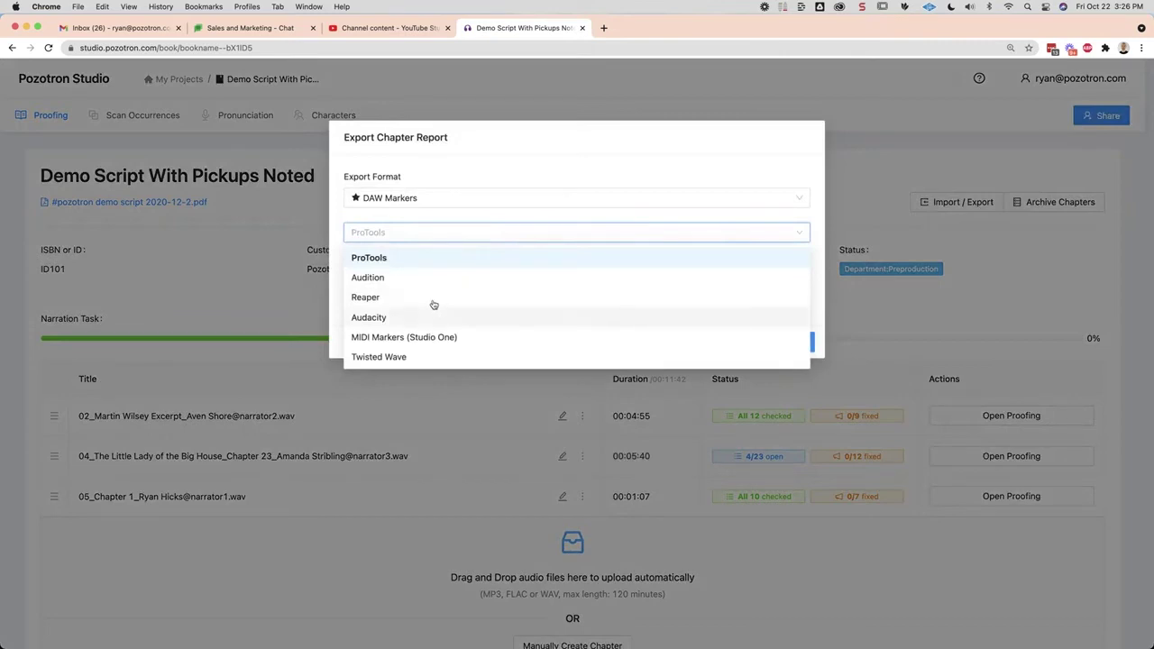
click(354, 564)
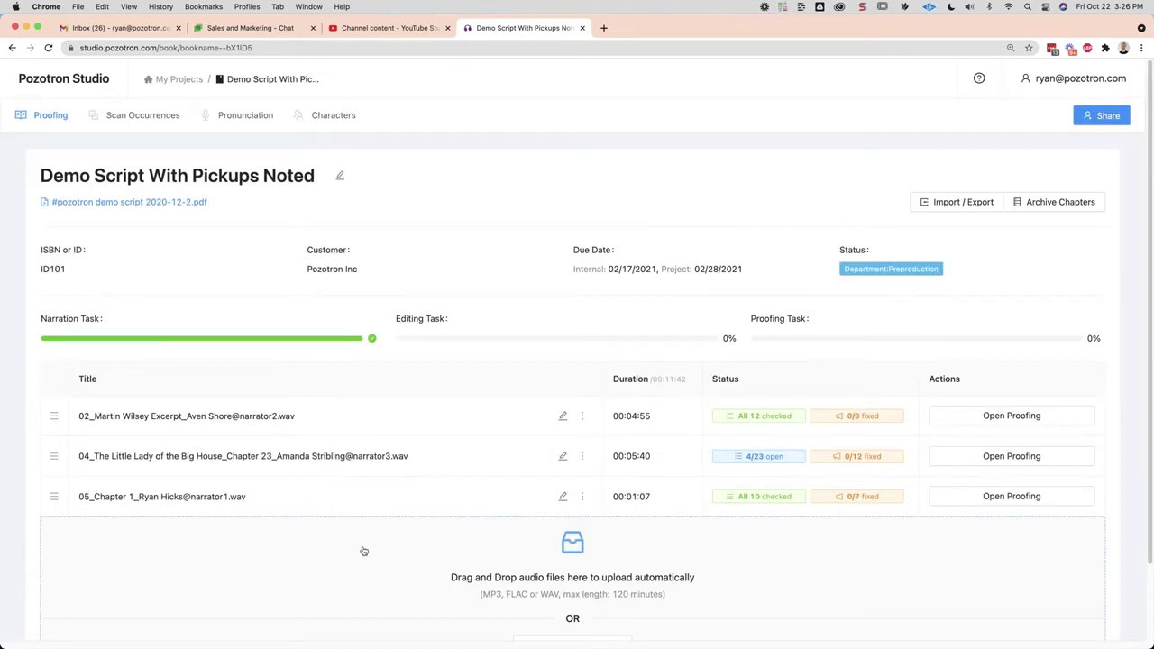
- Set up a whole-book DAW Markers export for ProTools and review its marker-timing option, leaving without exporting
click(949, 203)
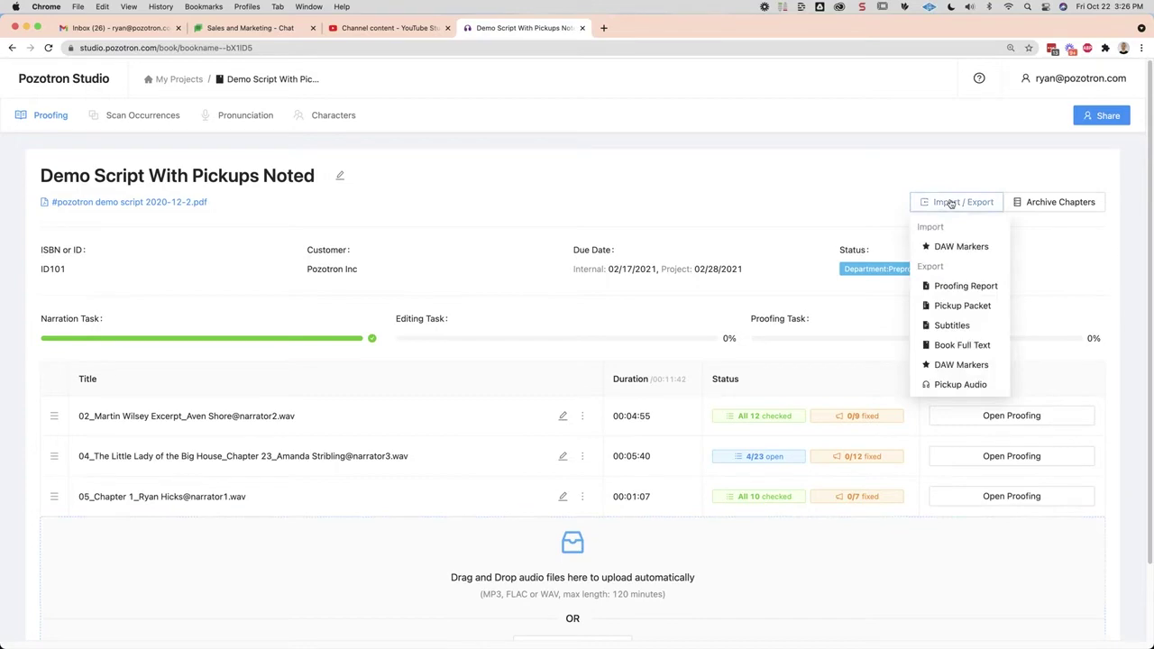
click(961, 364)
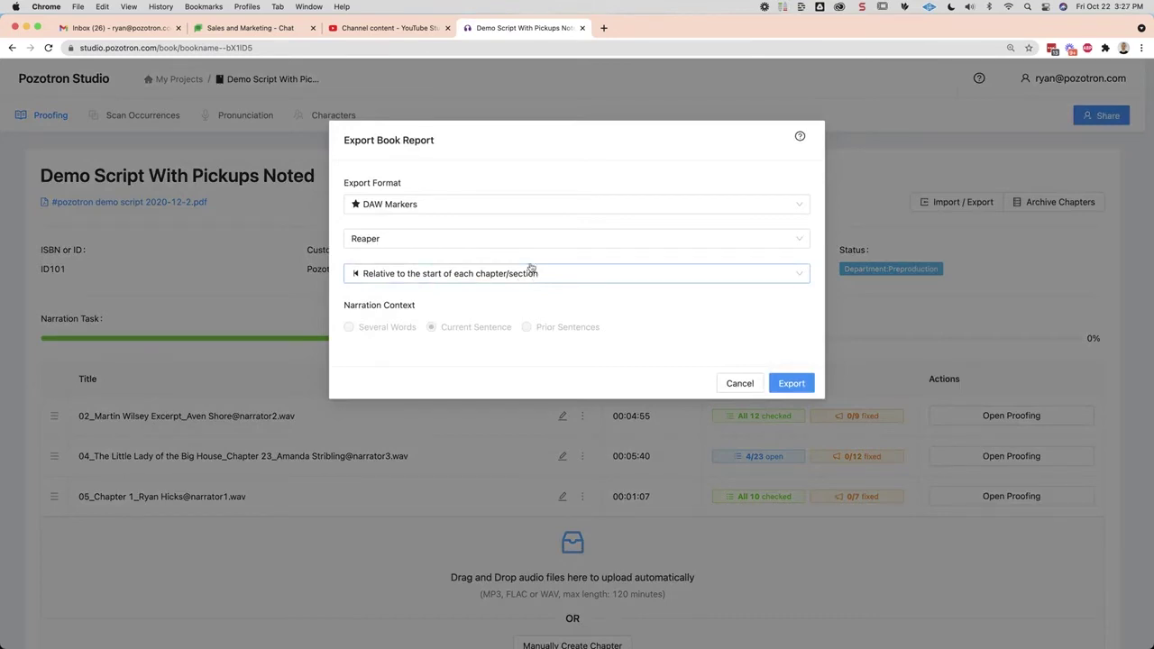
click(488, 241)
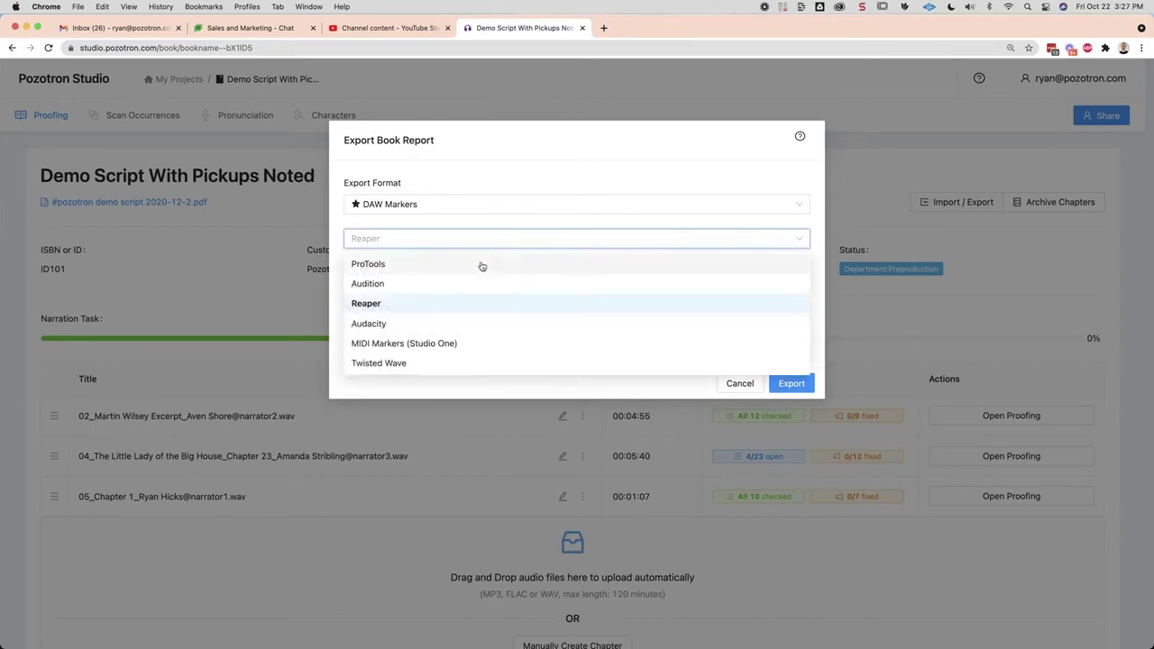
click(481, 262)
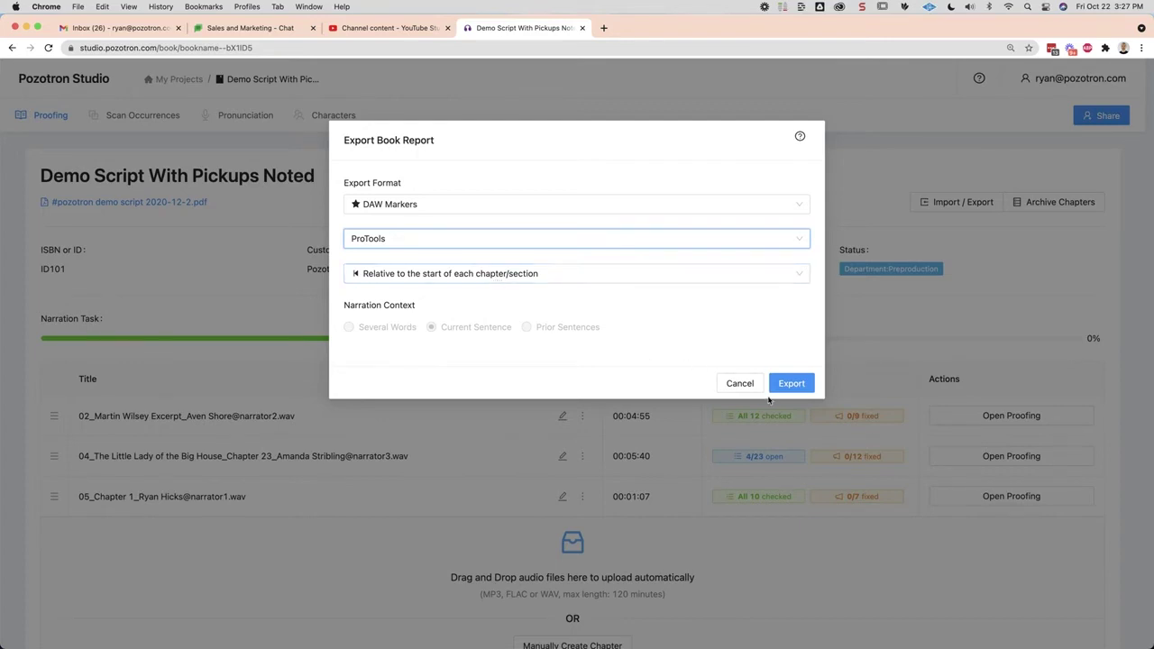
click(739, 383)
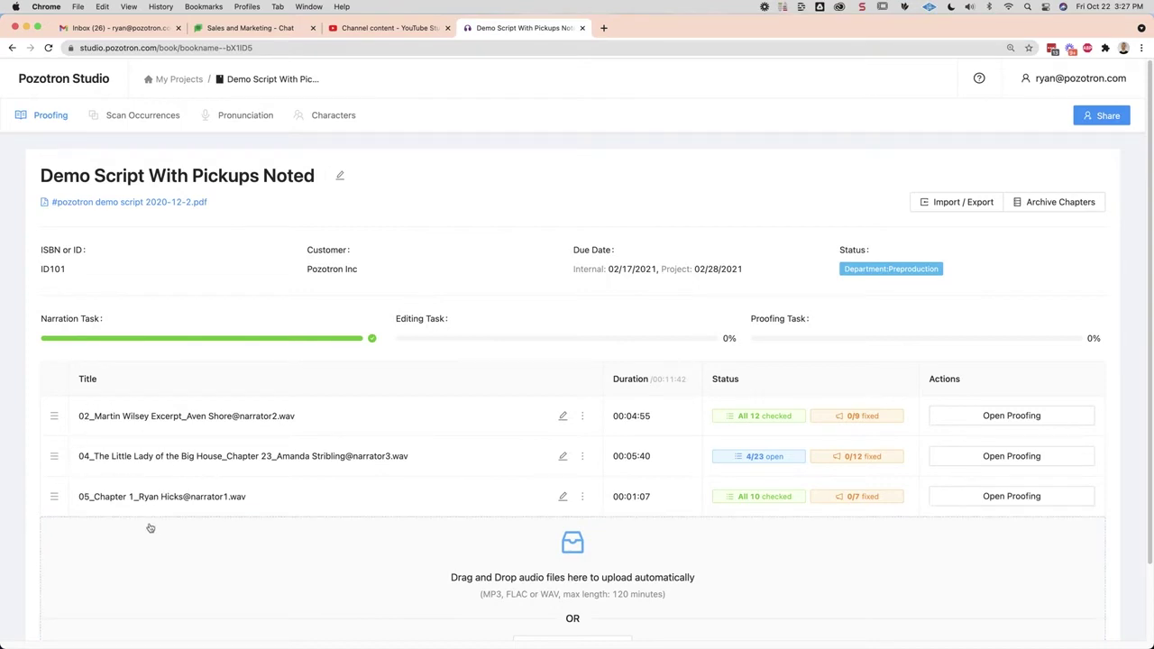
click(581, 417)
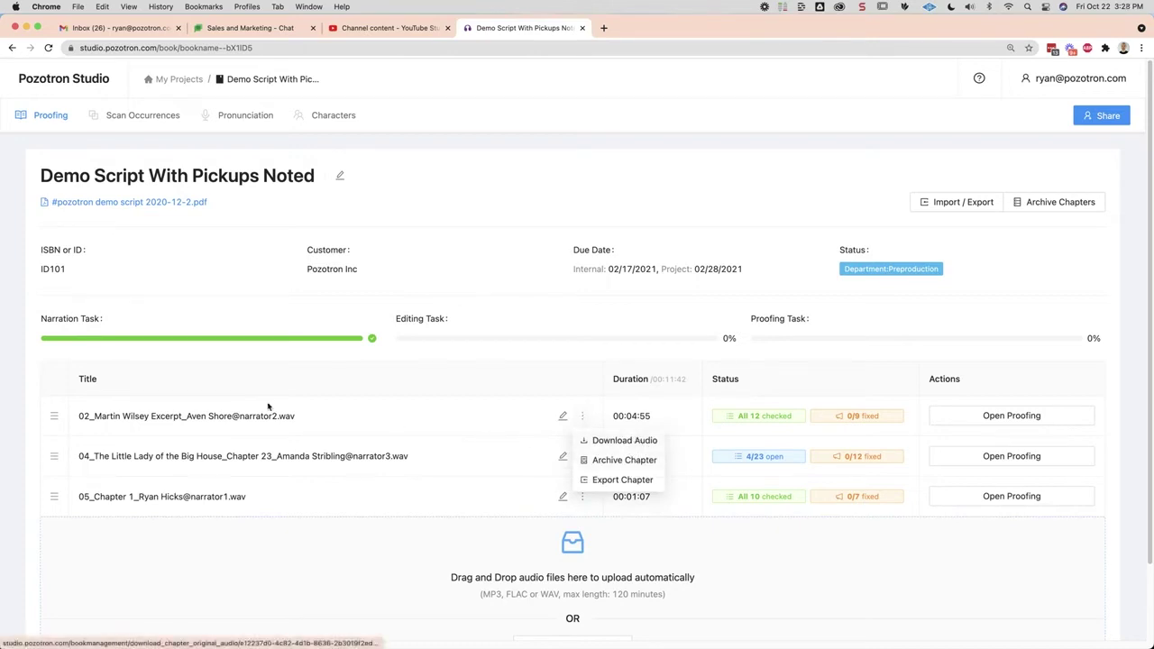
click(317, 575)
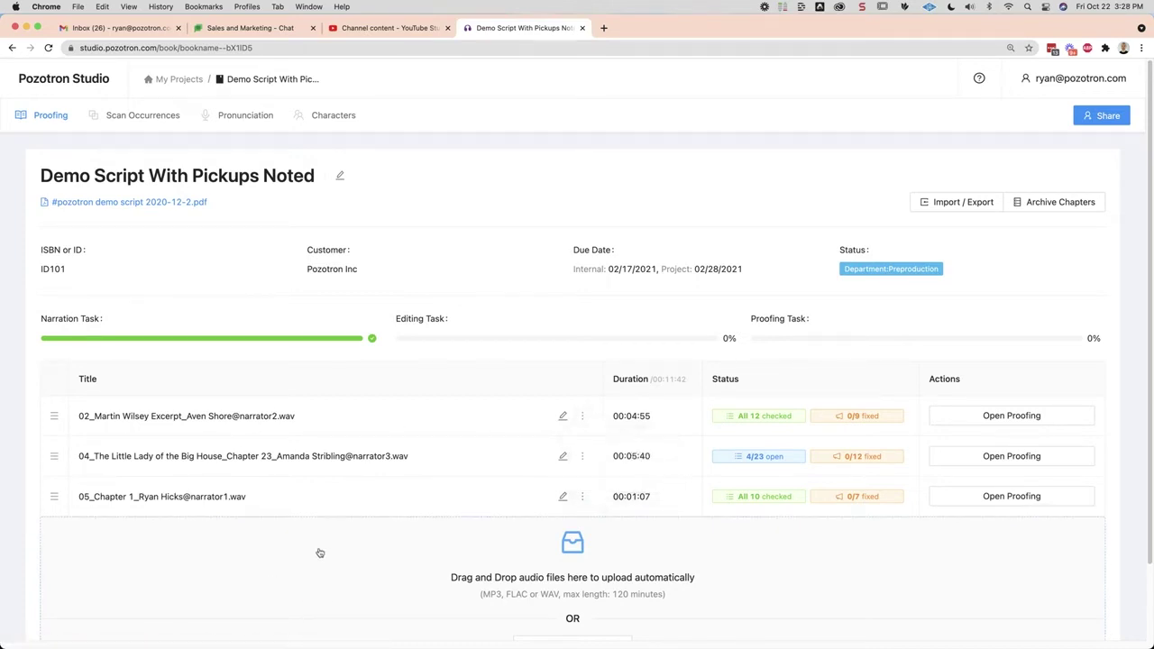
click(277, 559)
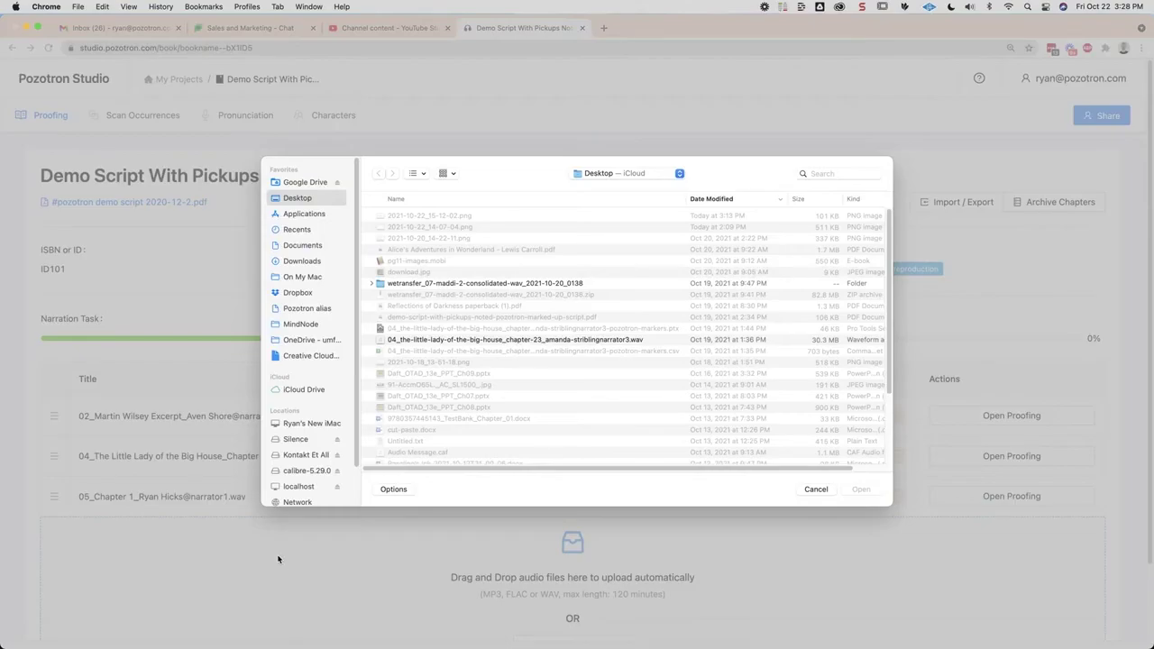
click(816, 489)
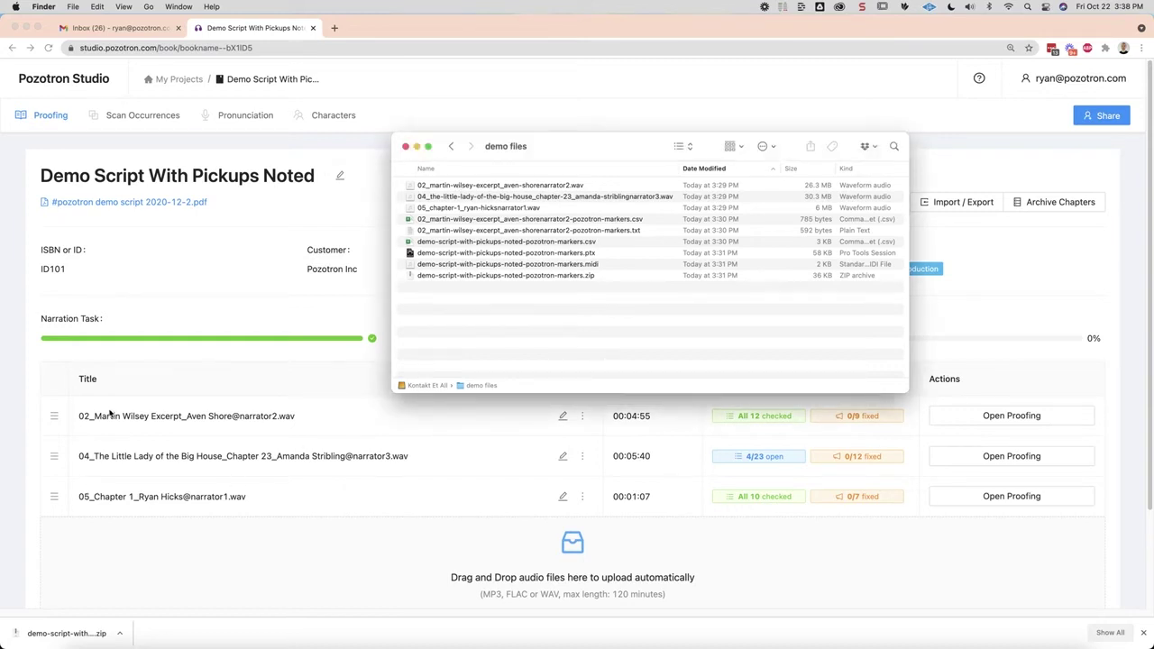
- Examine the demo files folder: the three chapter WAV files and the exported CSV, TXT, PTX and MIDI marker files
click(478, 187)
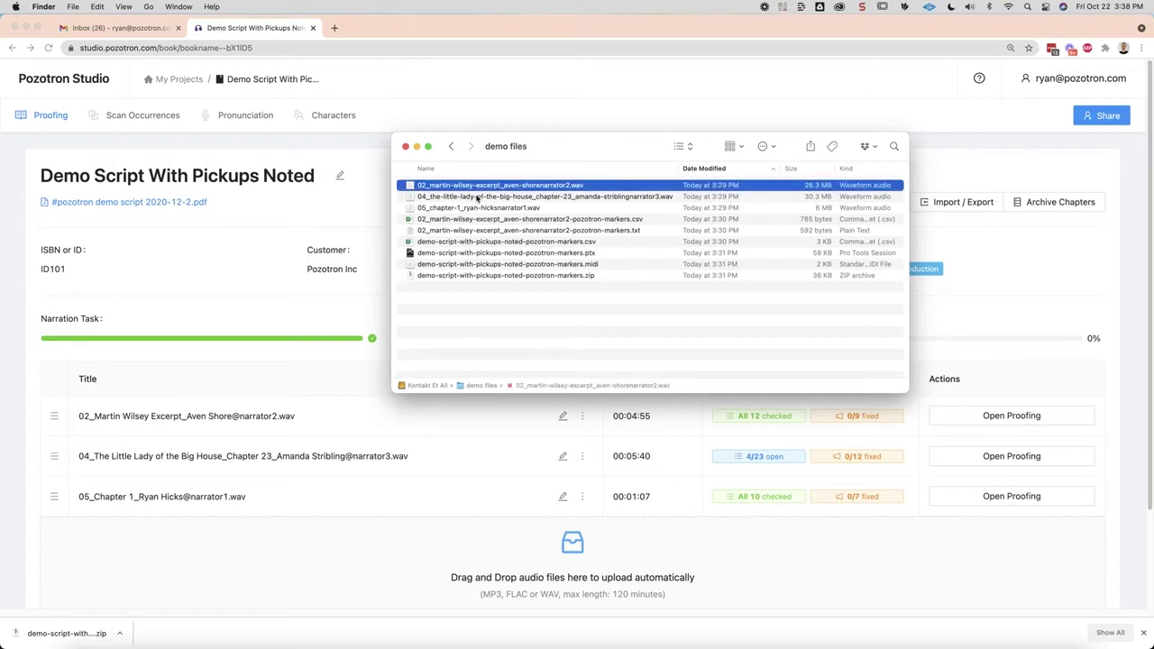
click(478, 198)
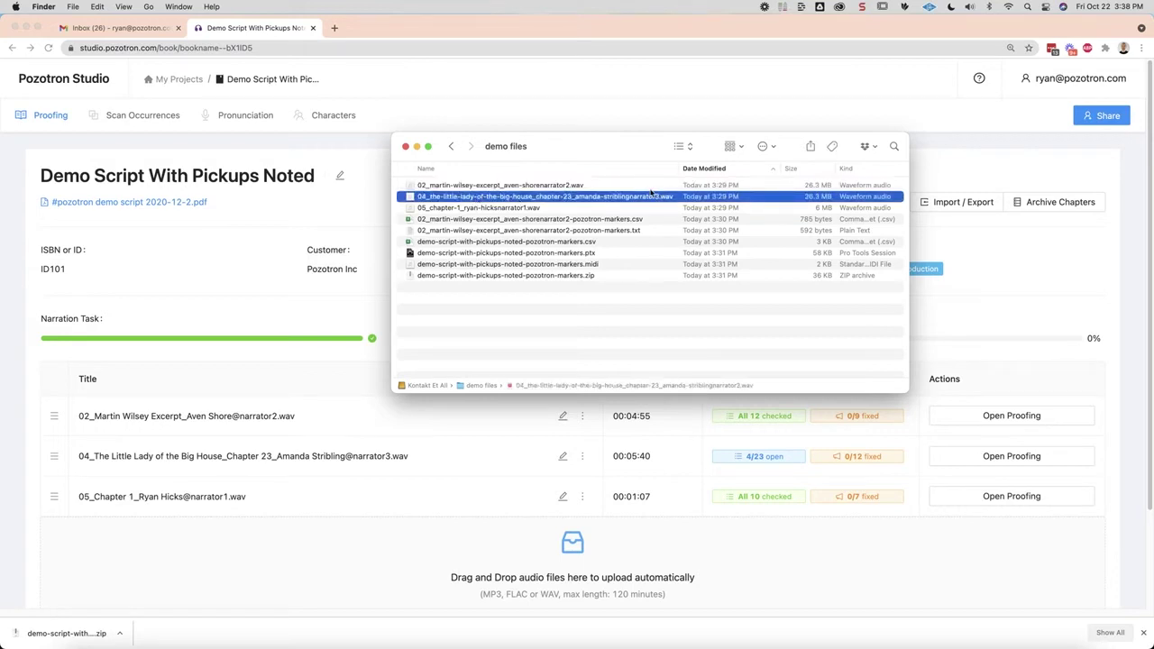
click(435, 207)
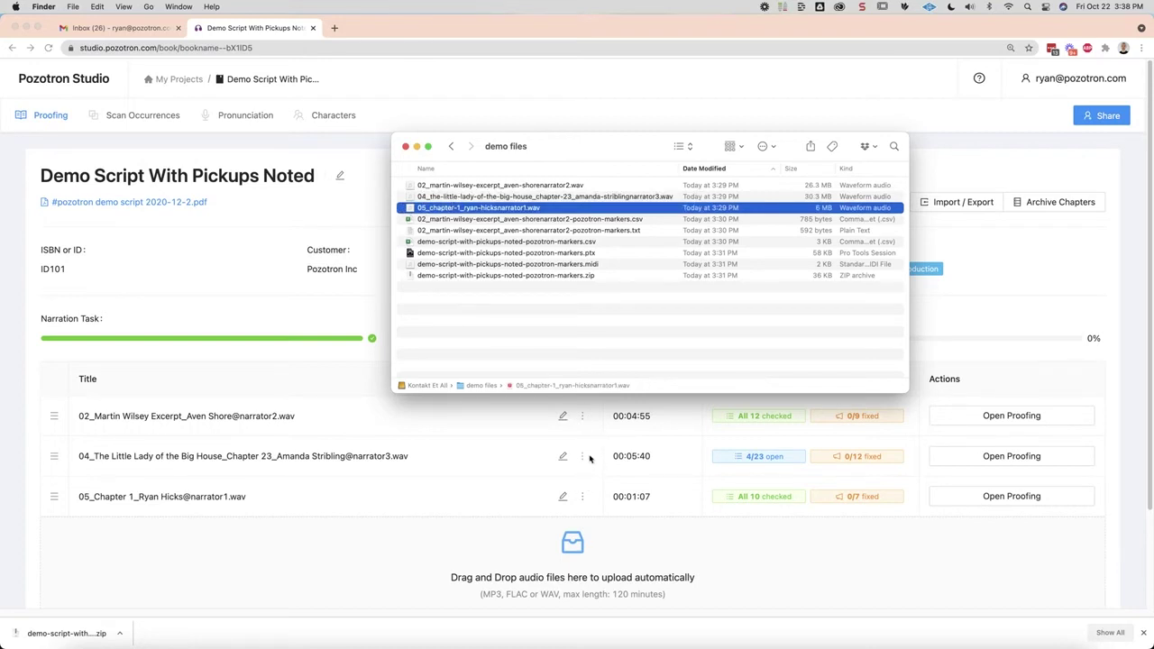
key(Down)
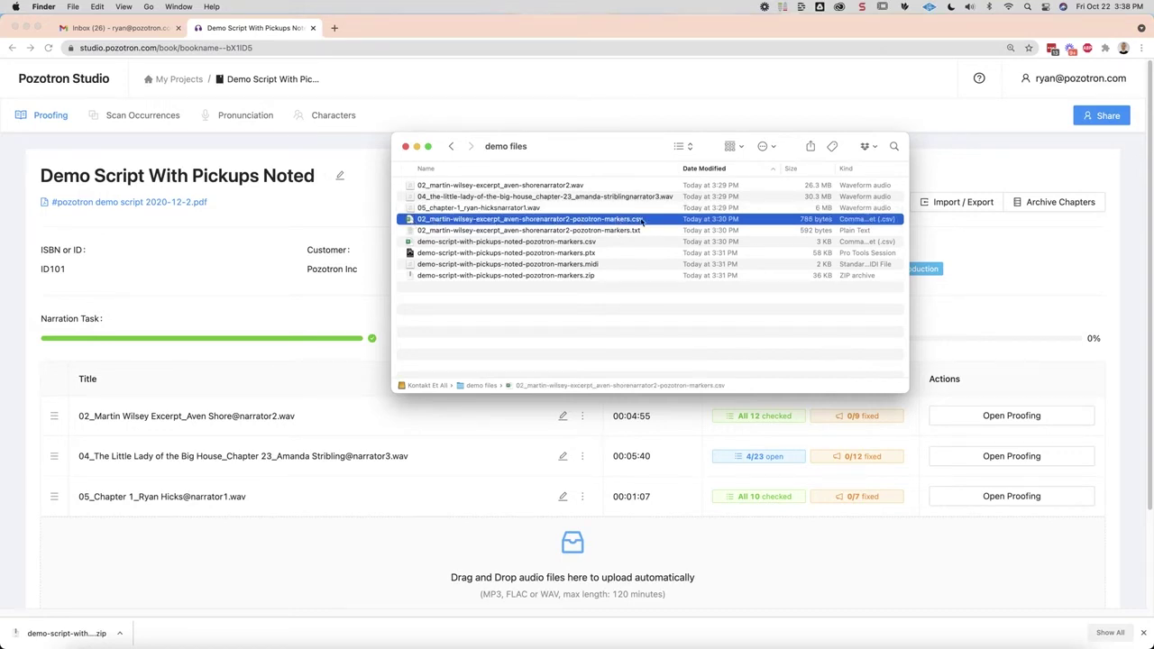
click(582, 232)
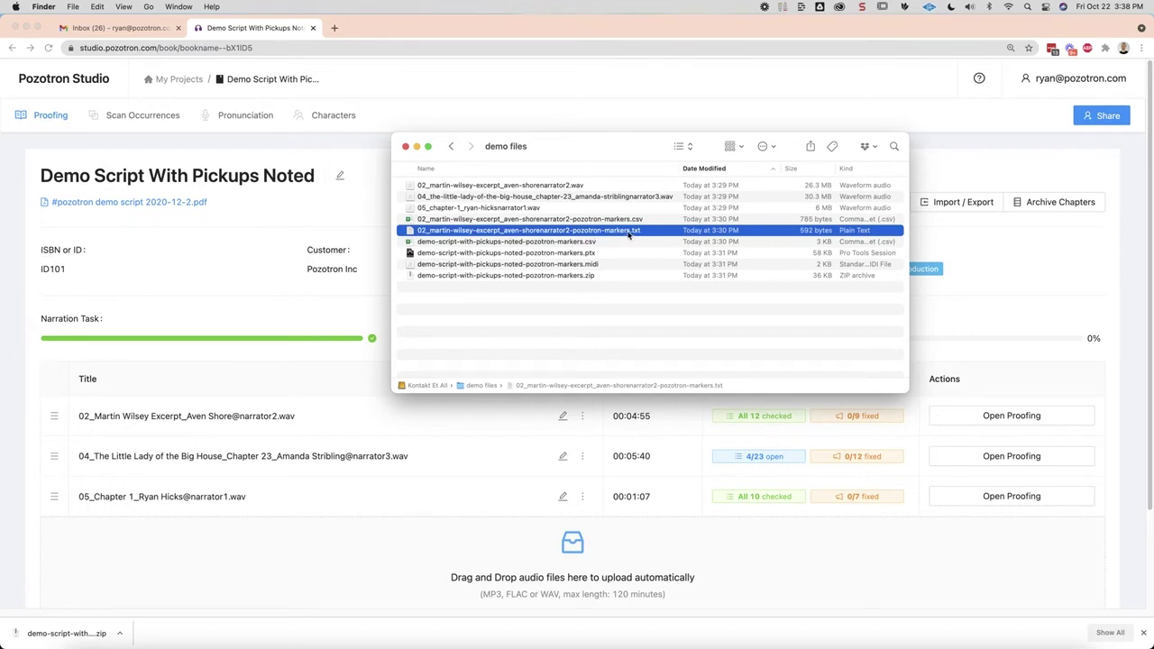
click(578, 243)
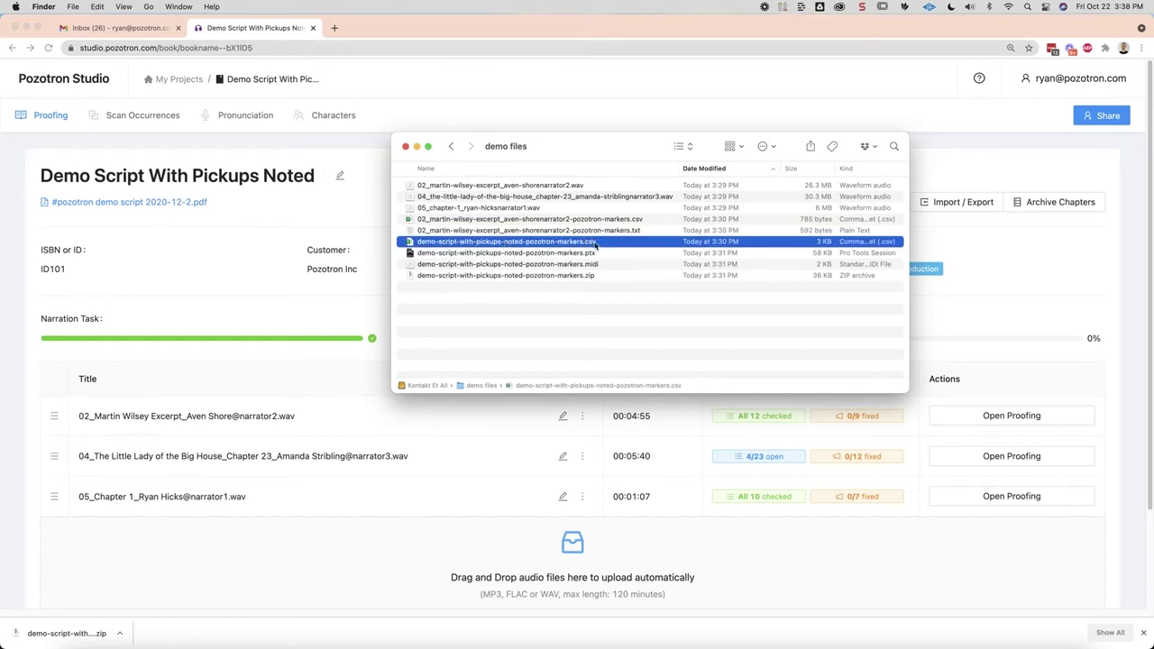
click(522, 256)
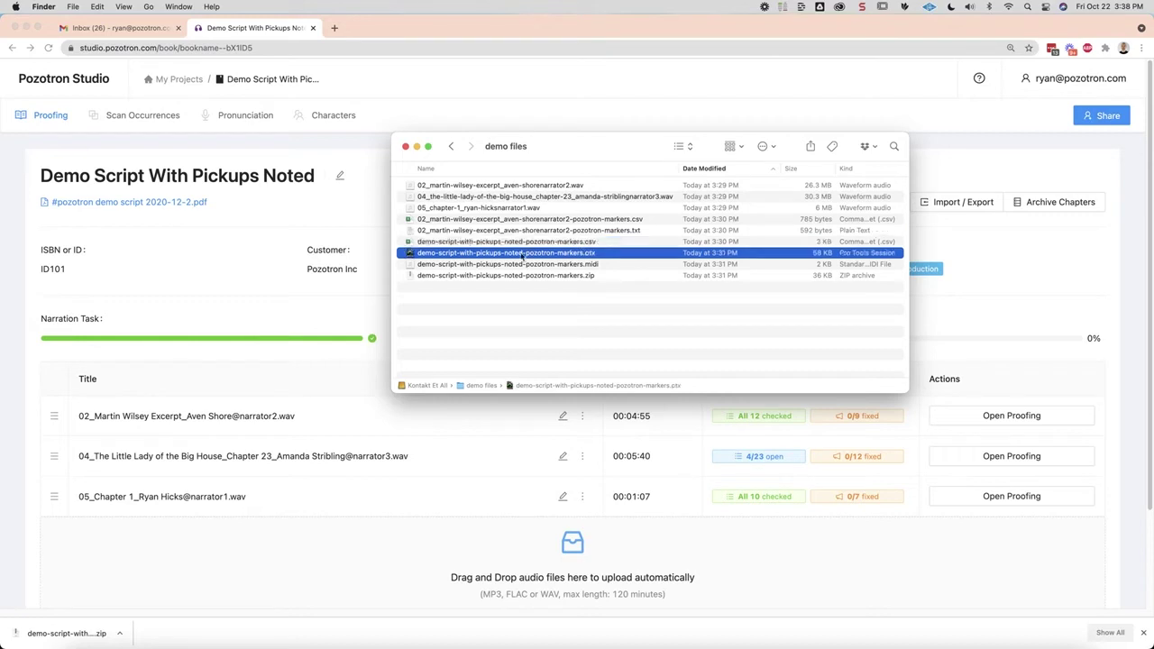
click(595, 265)
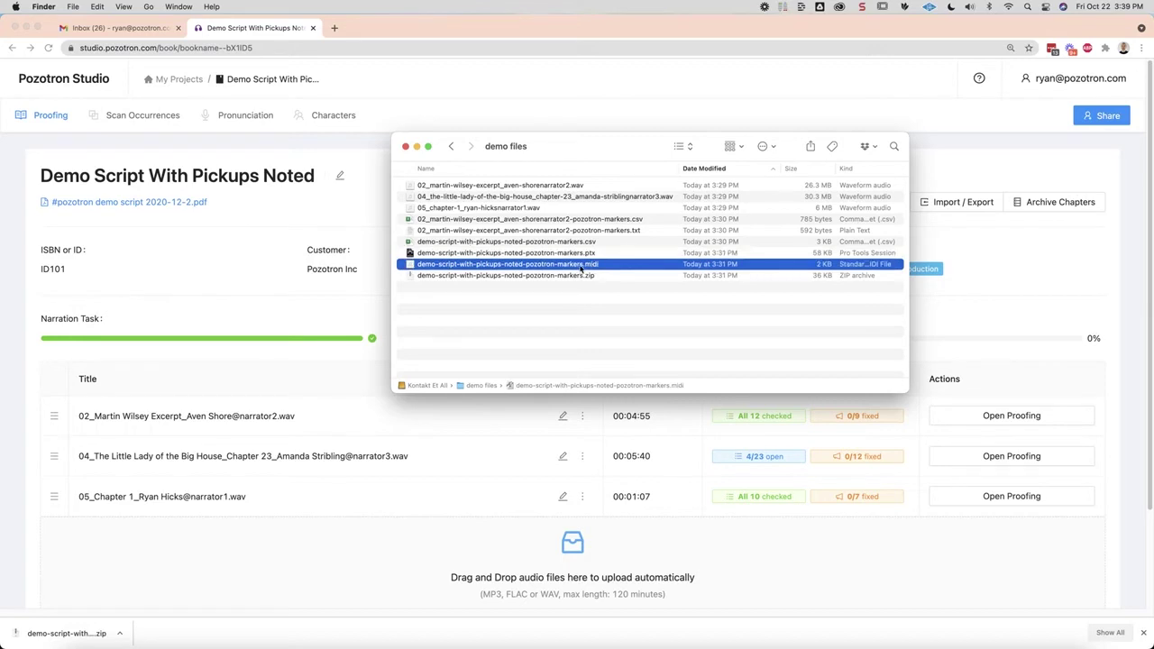
- Extract demo-script-with-pickups-noted-pozotron-markers.zip in the demo files folder and expand the extracted folder
click(566, 276)
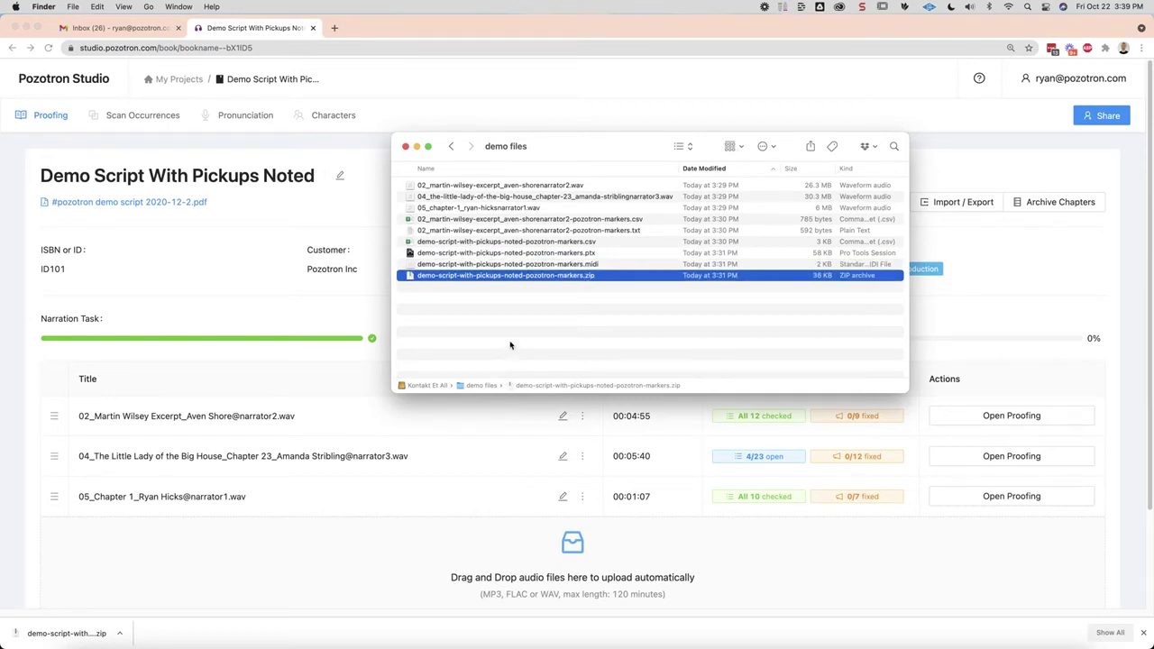
double_click(519, 278)
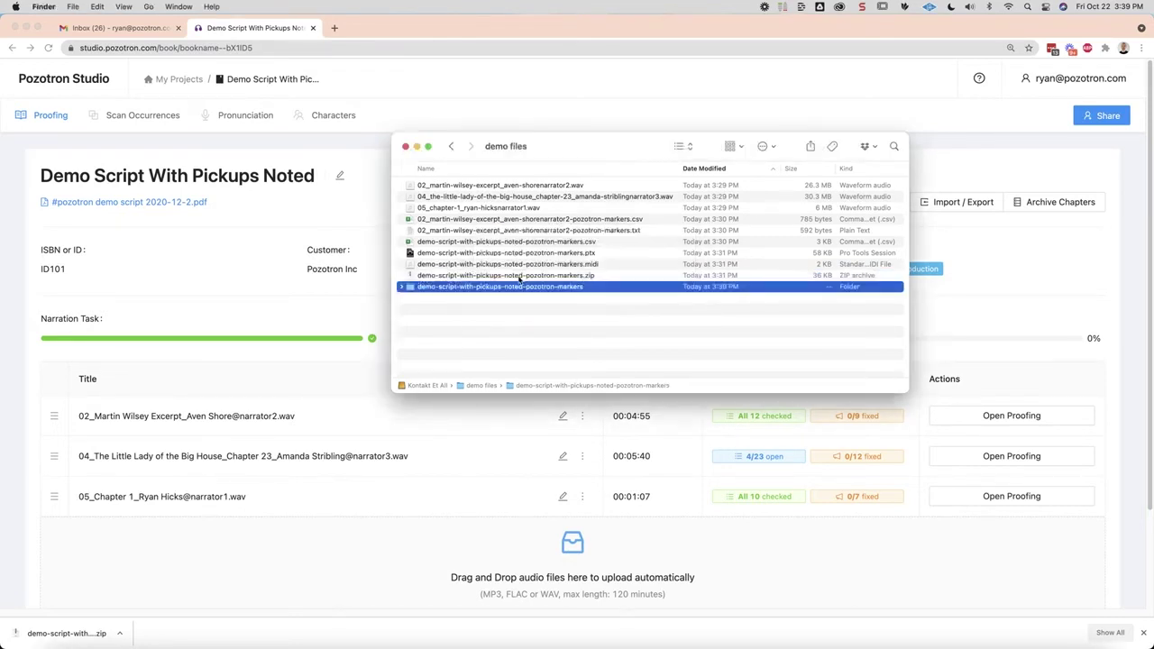
click(401, 286)
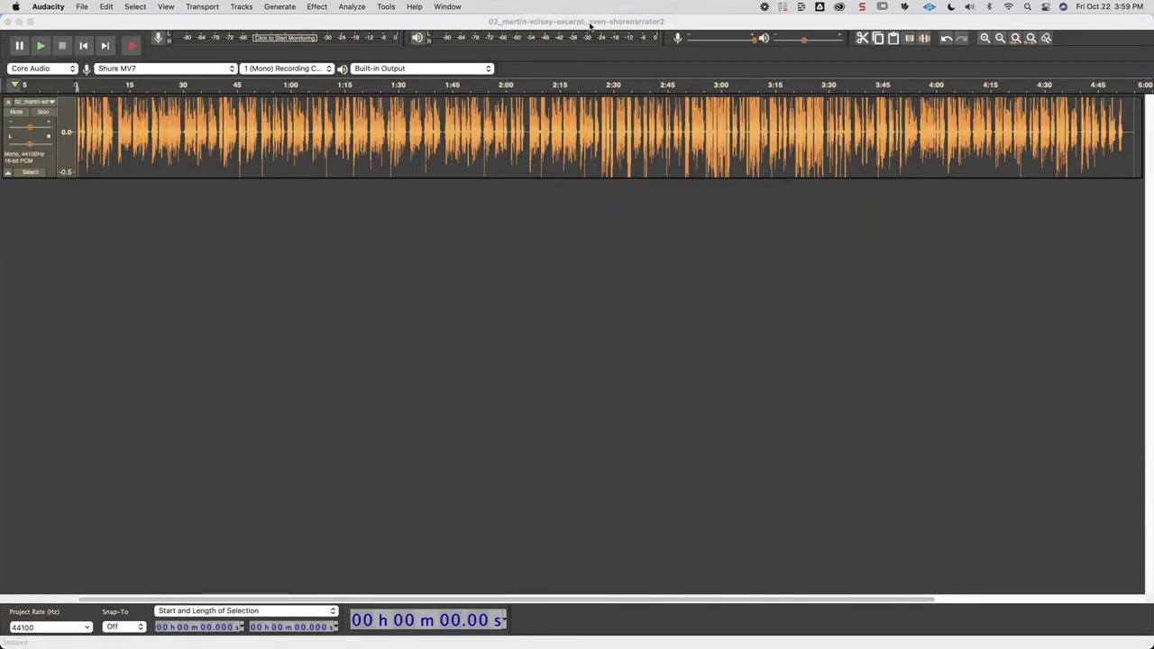
- In Audacity, import labels from chapter 02's pozotron-markers TXT file in demo files and make the label track taller
click(568, 282)
click(82, 6)
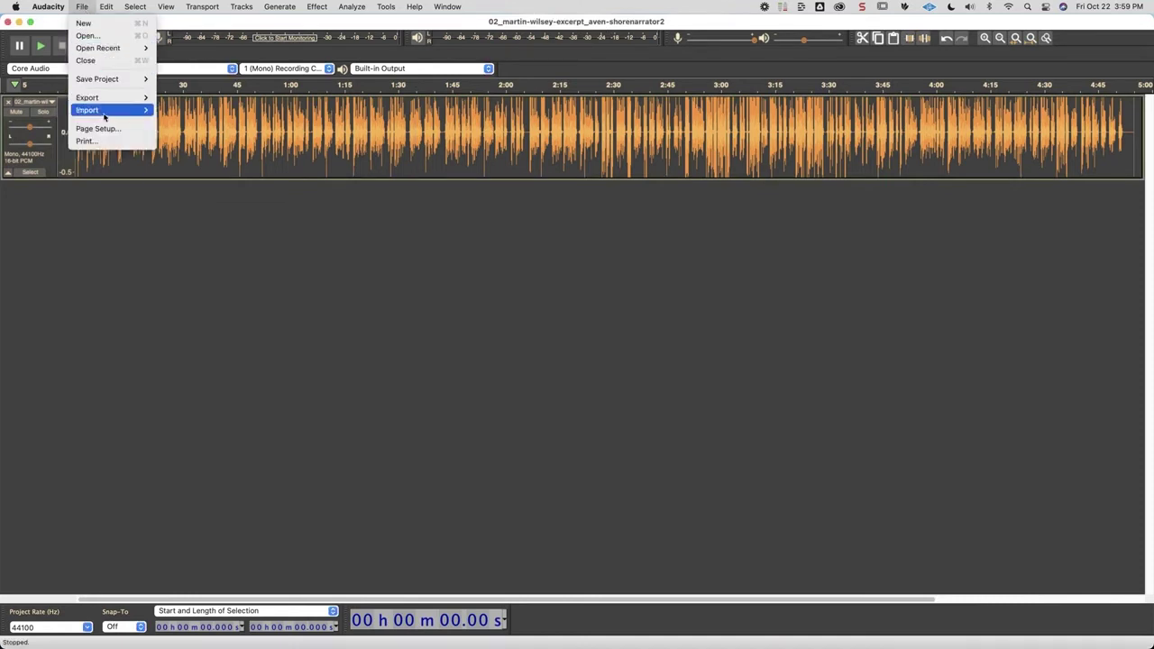
mouse_move(104, 114)
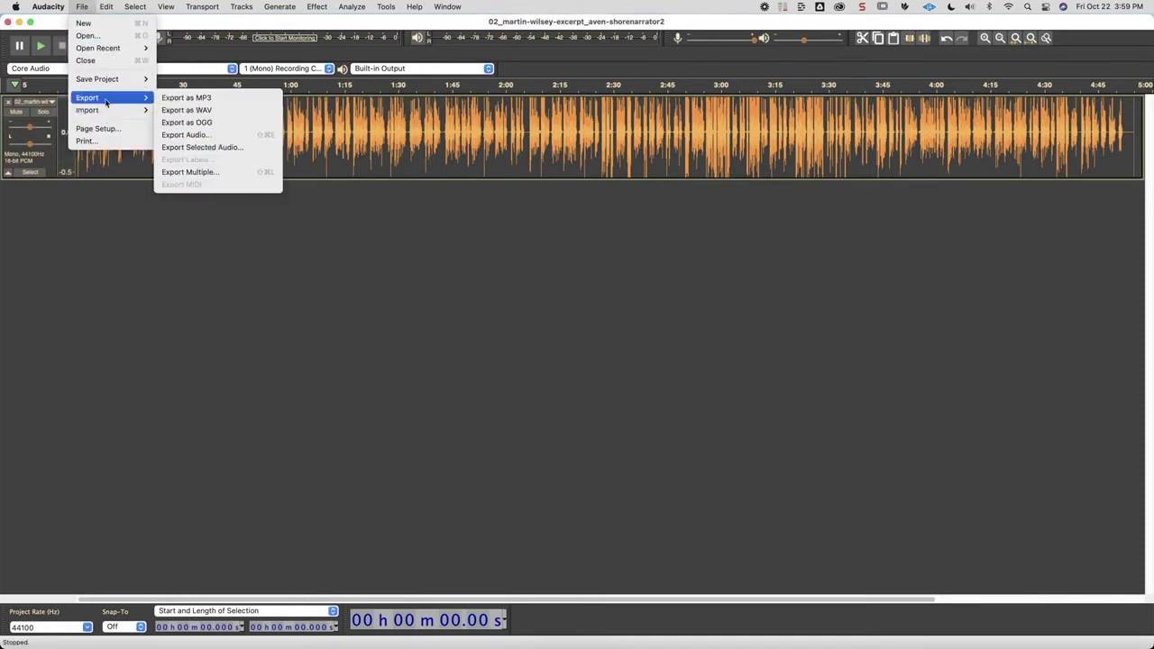
click(183, 123)
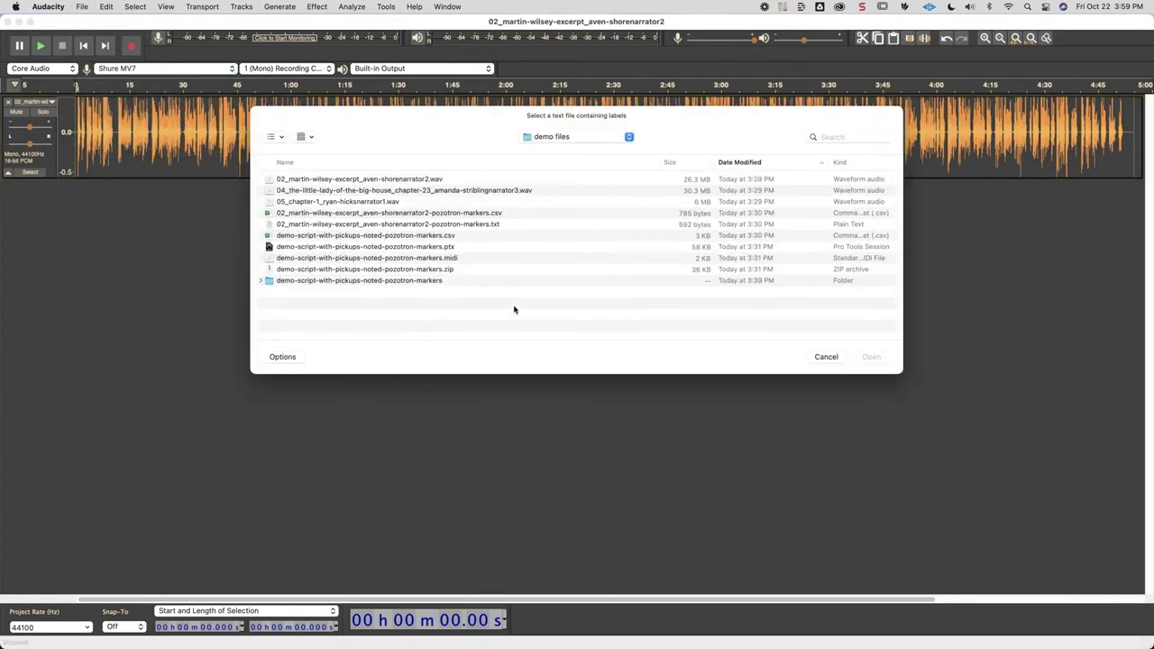
click(487, 225)
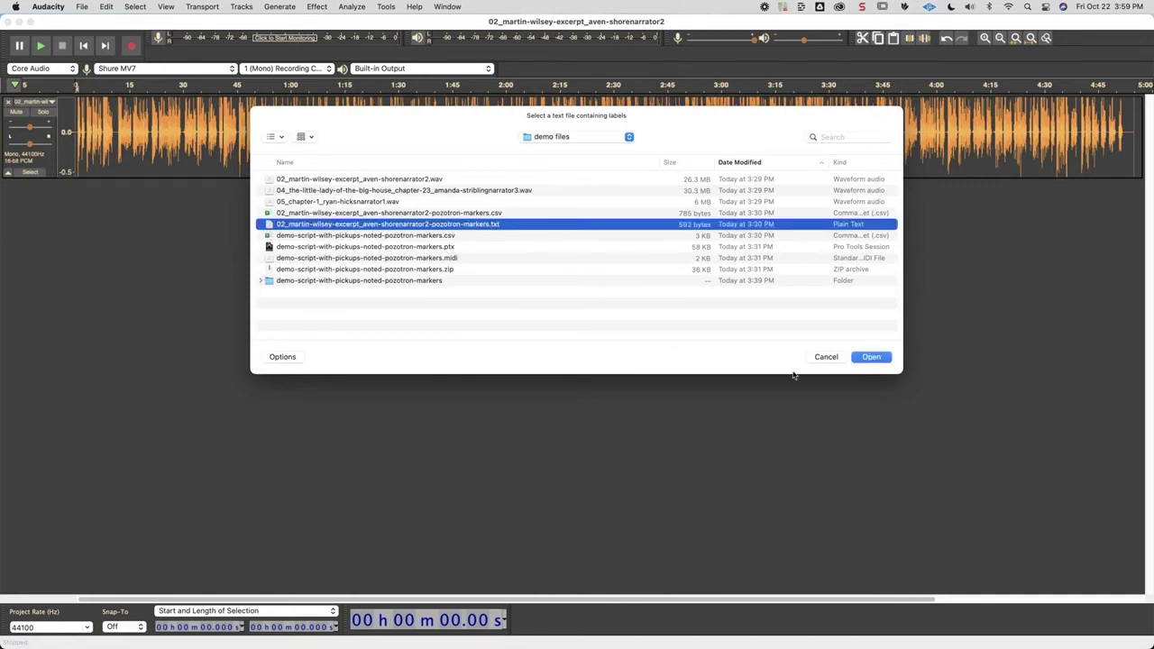
click(871, 357)
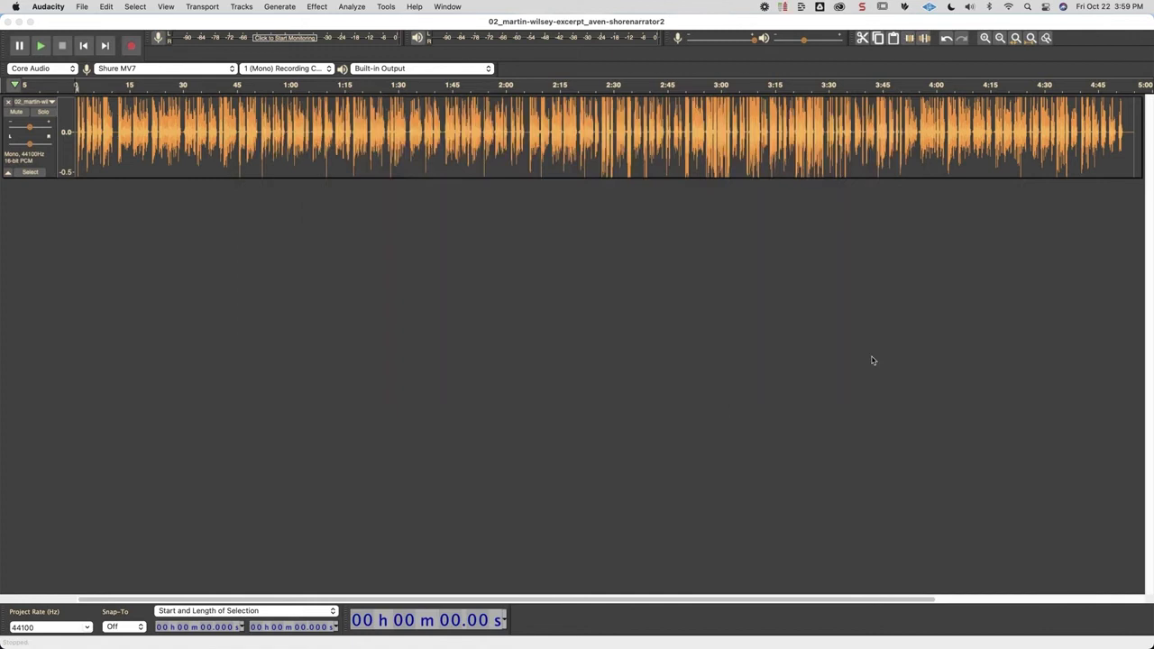
drag(154, 217, 152, 270)
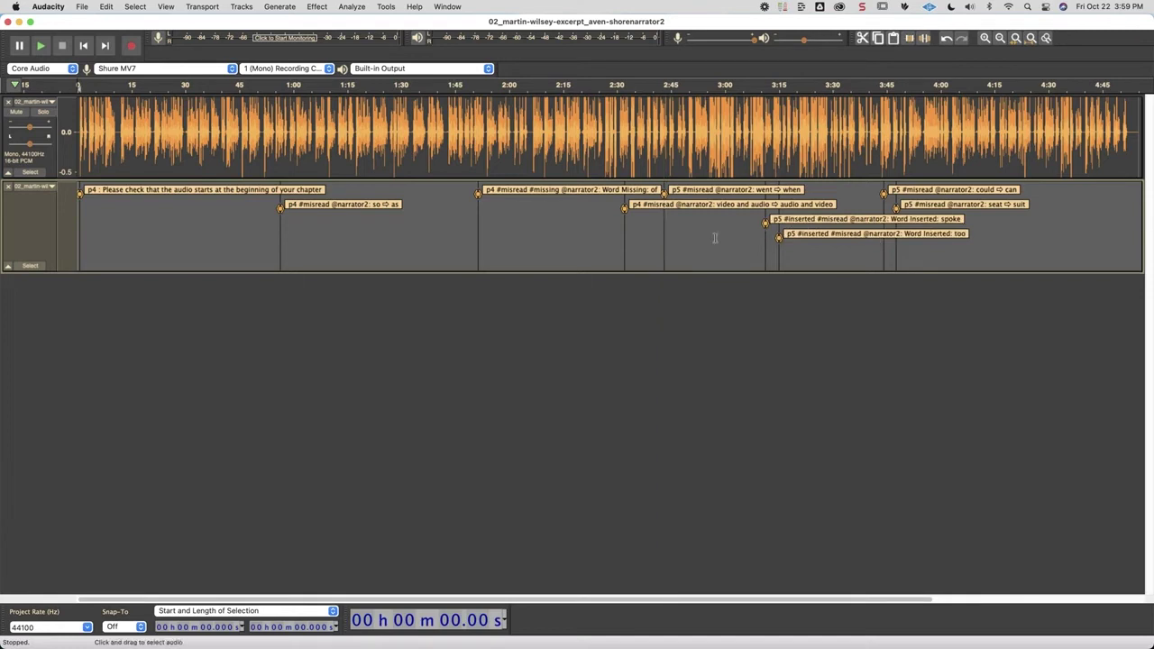
- Examine the imported pickup labels by placing the cursor at several marker positions along the label track
click(482, 234)
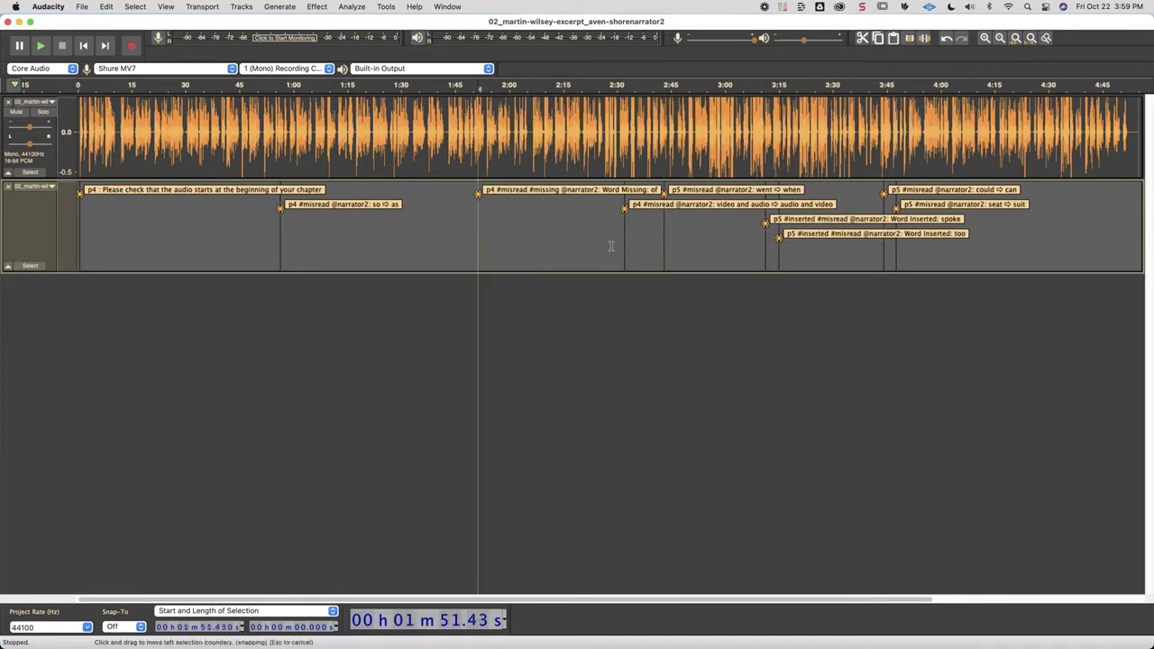
click(625, 244)
click(684, 252)
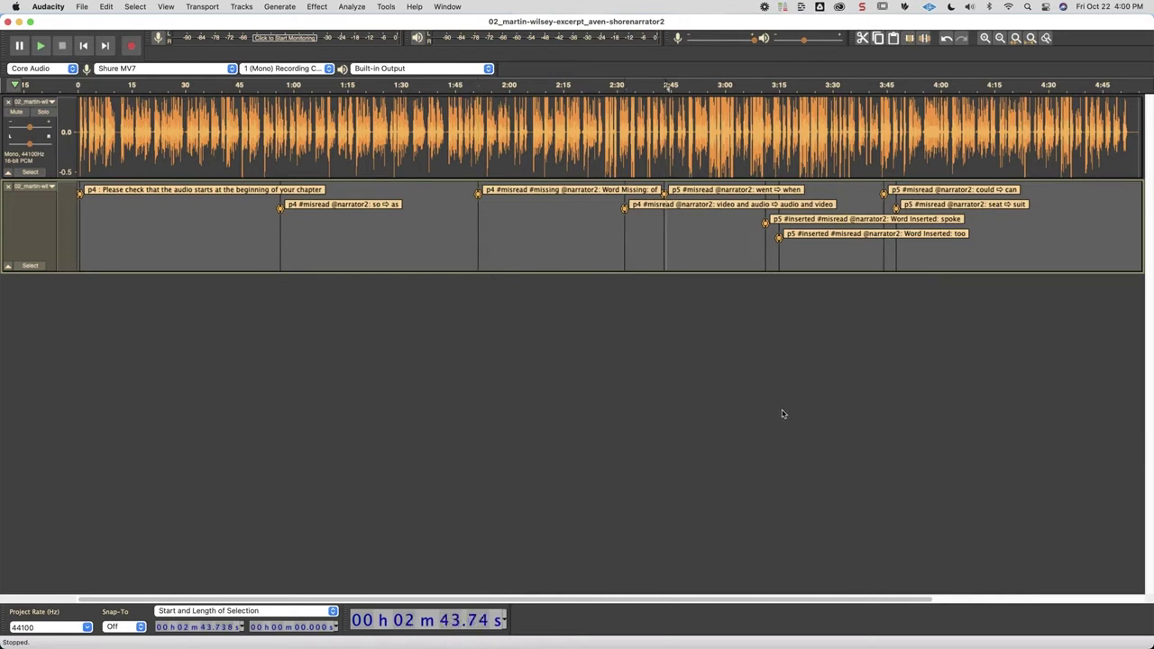
click(897, 254)
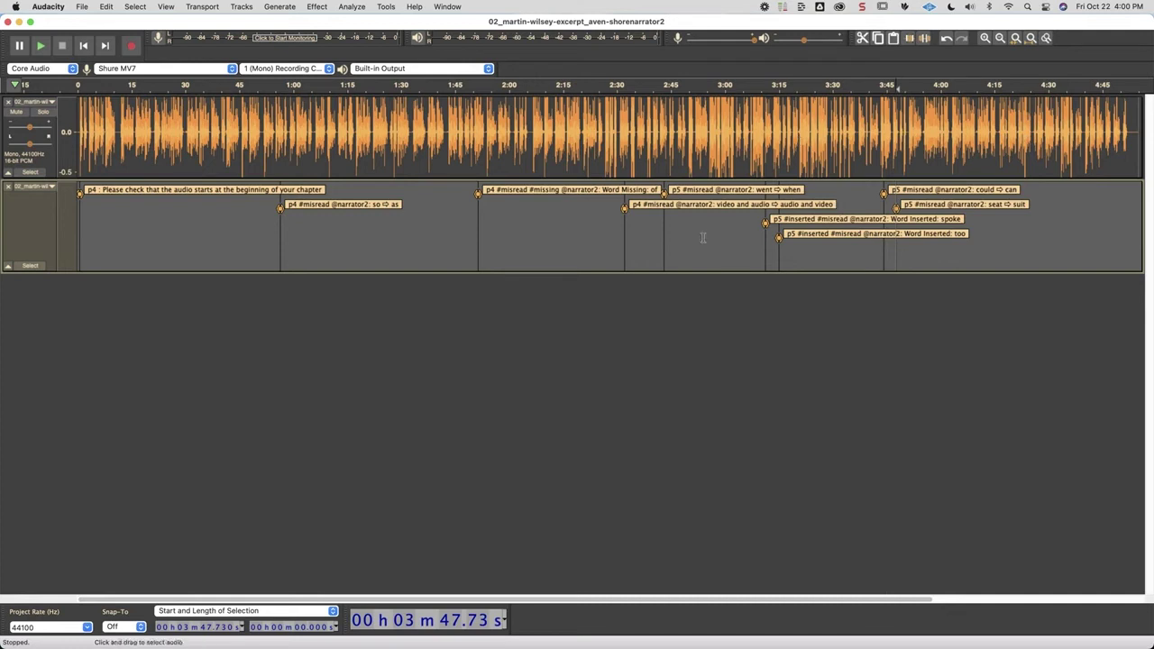
- Turn on Sync-Lock for the tracks and delete about 7.4 seconds of audio starting near 1:05
click(242, 6)
click(311, 153)
drag(313, 135, 340, 131)
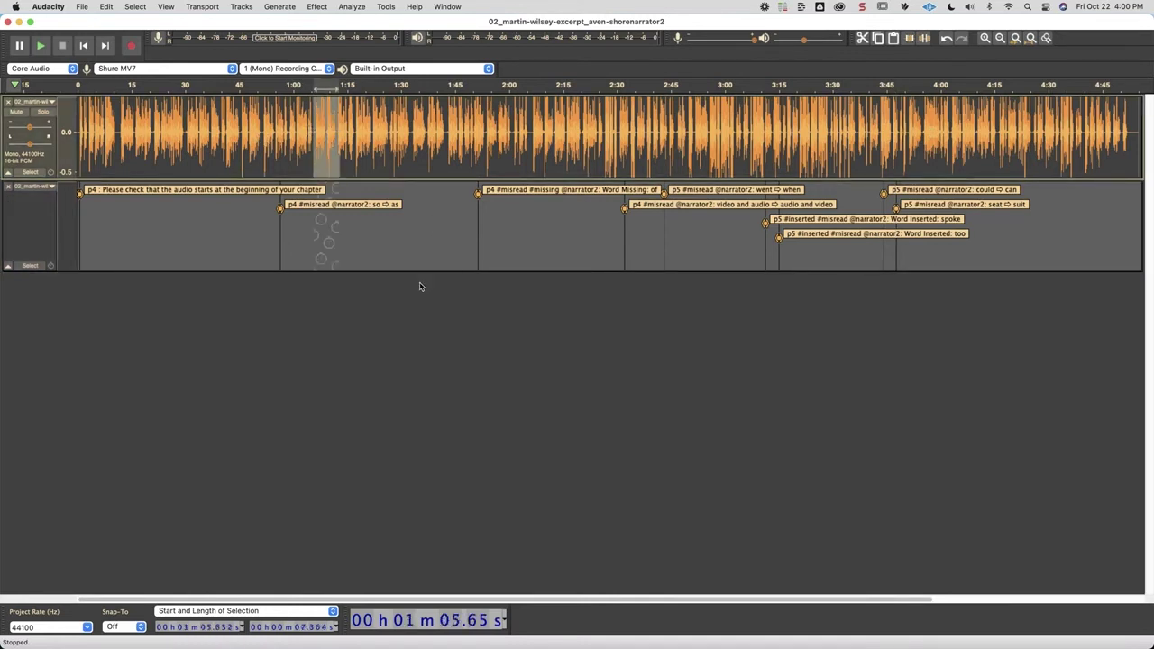
key(Delete)
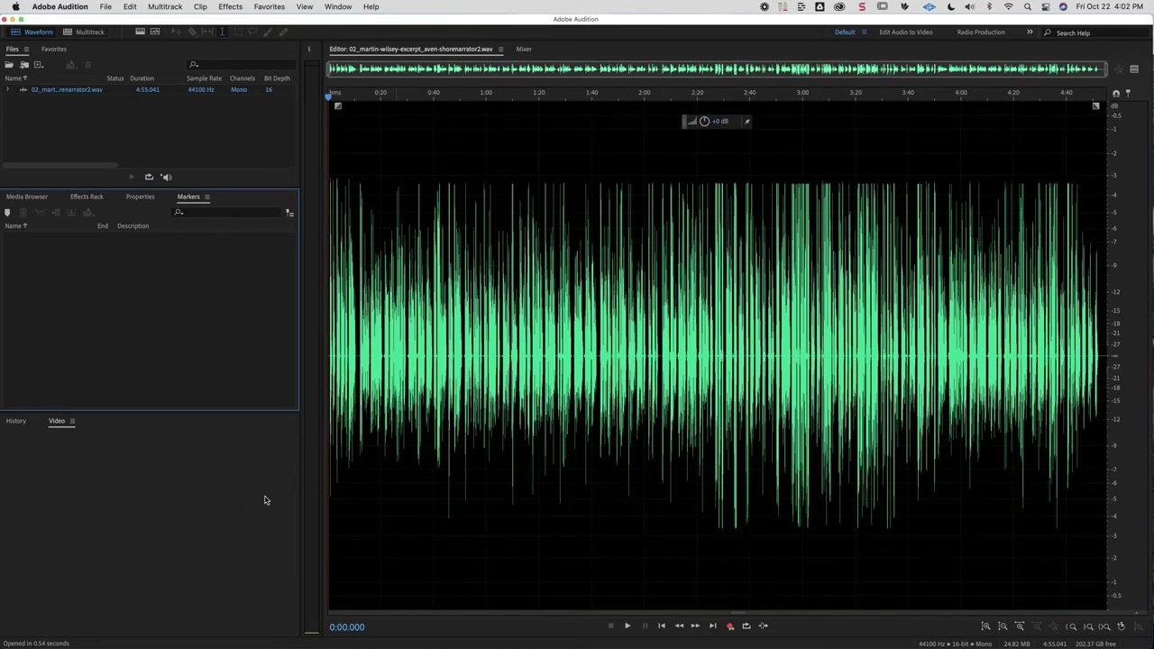
- In Adobe Audition, import markers from chapter 02's pozotron-markers CSV file in the demo files folder
click(106, 7)
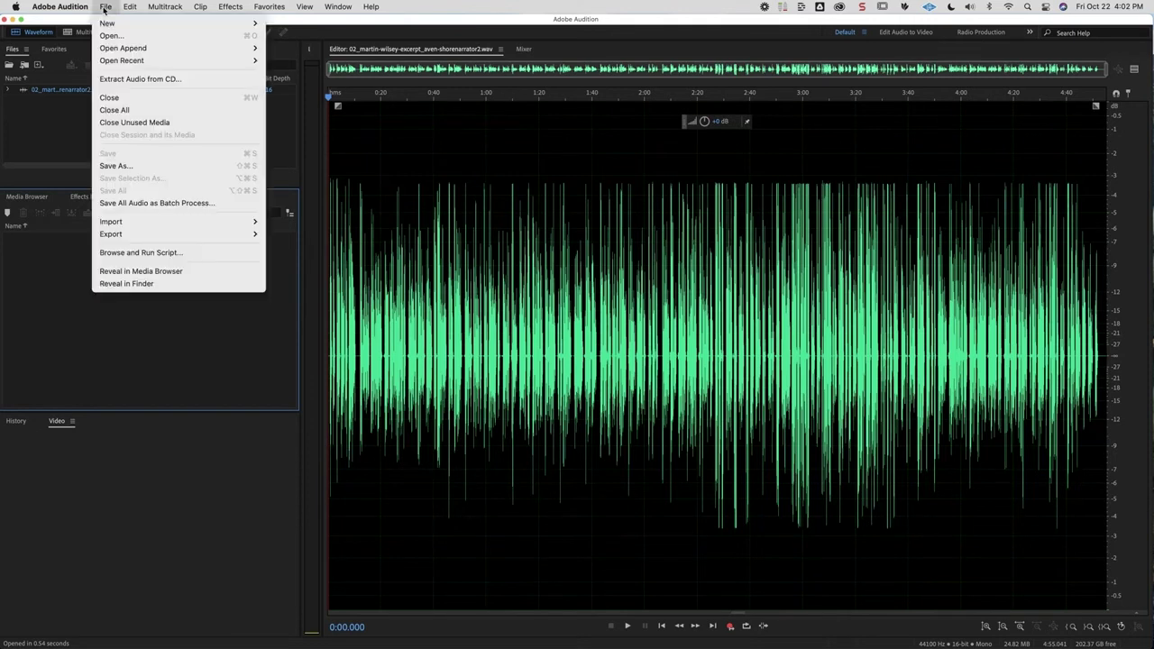
mouse_move(167, 221)
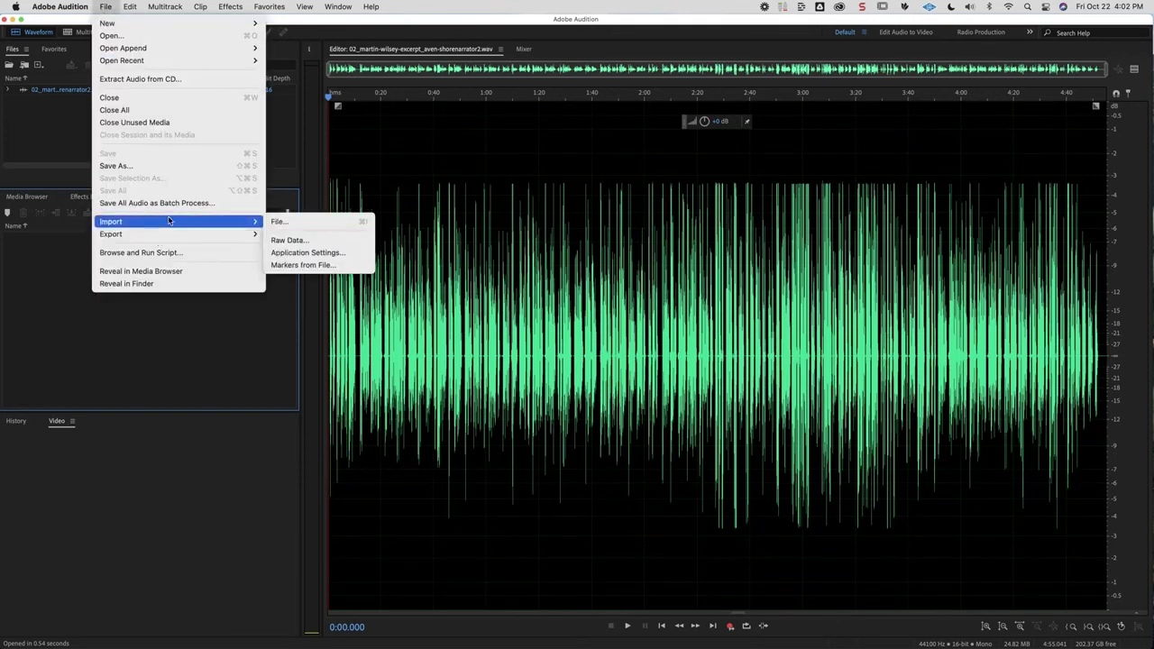
click(330, 266)
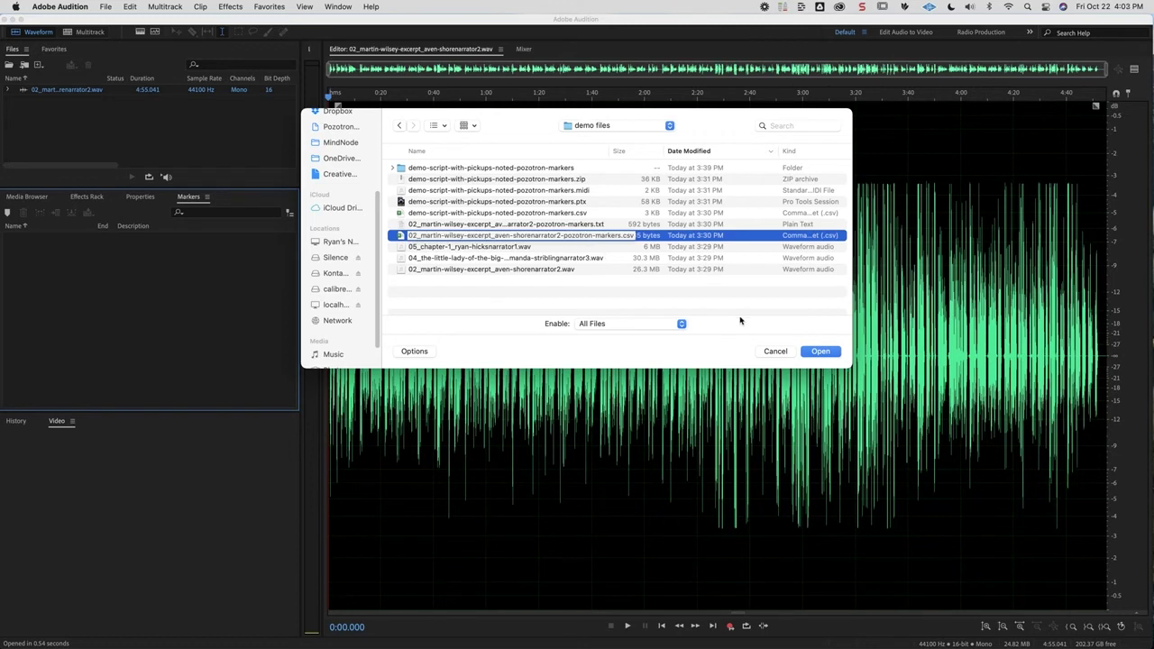
click(826, 354)
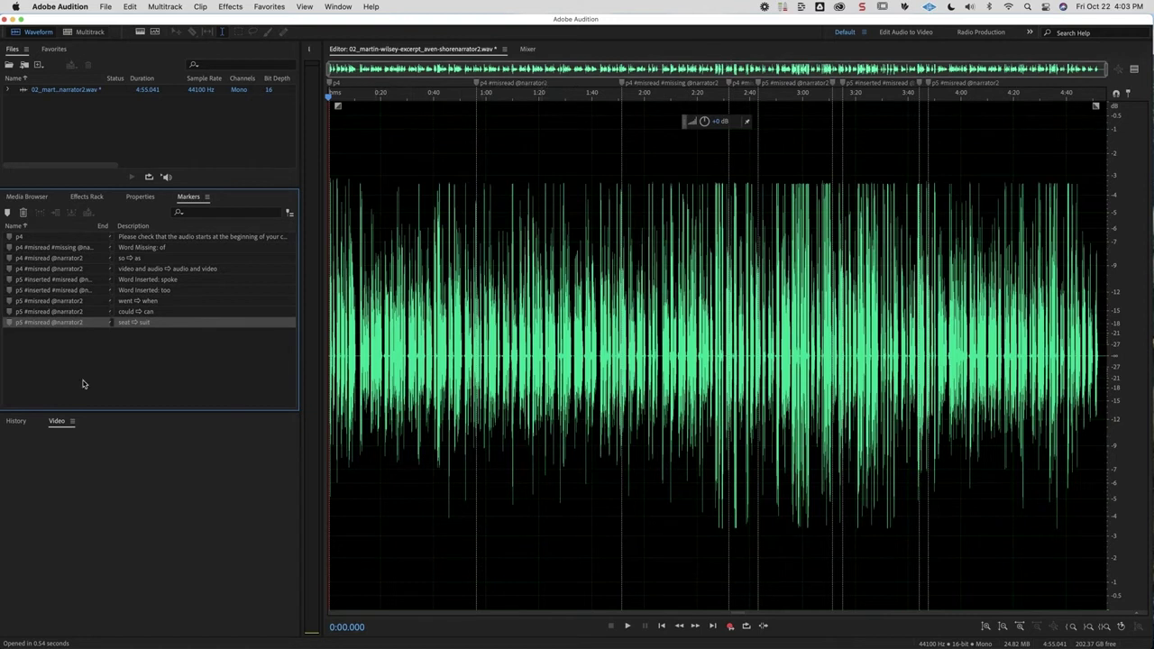
- Examine the imported pickup markers one by one in the marker list and along the waveform
click(15, 236)
click(10, 247)
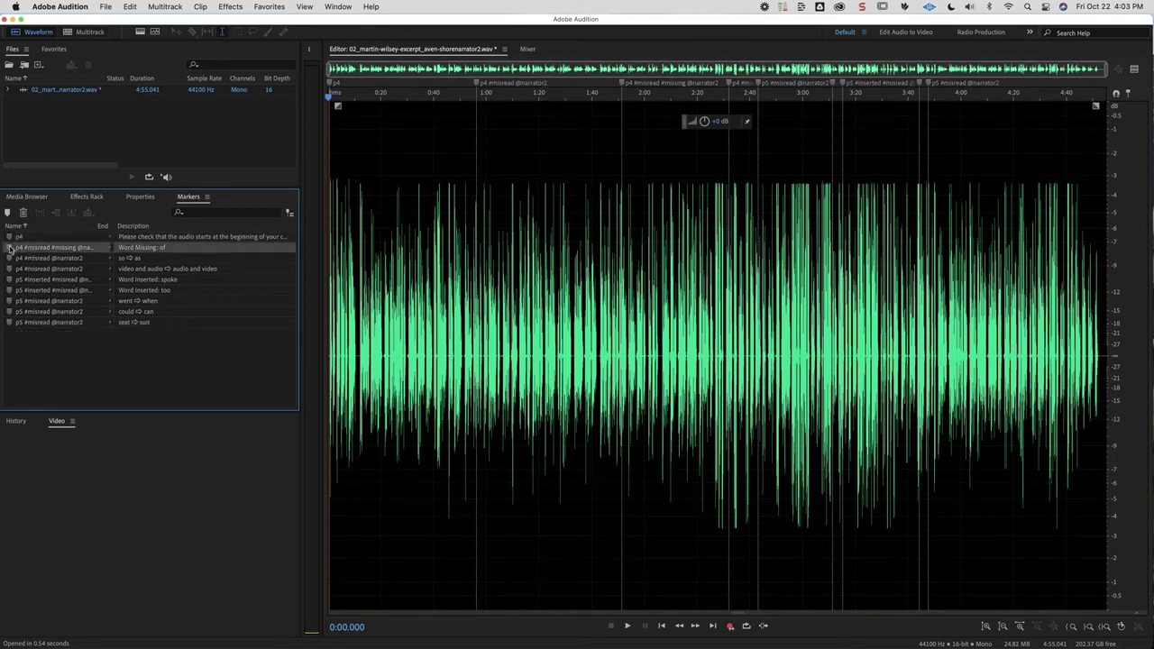
click(10, 258)
click(8, 269)
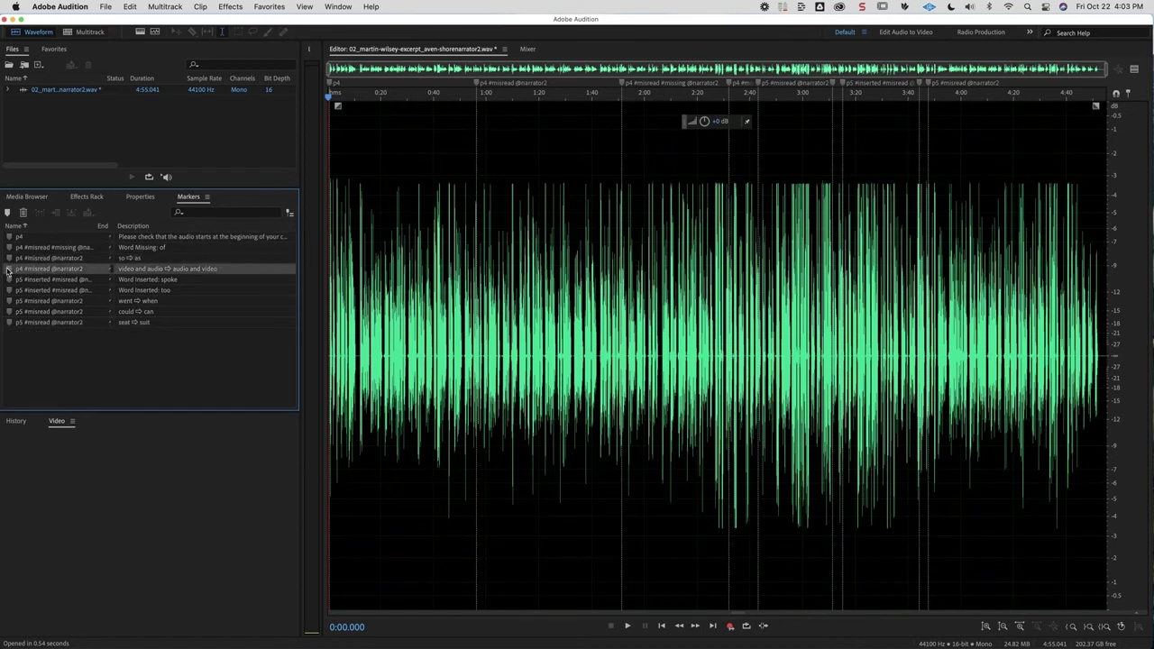
click(10, 279)
click(10, 290)
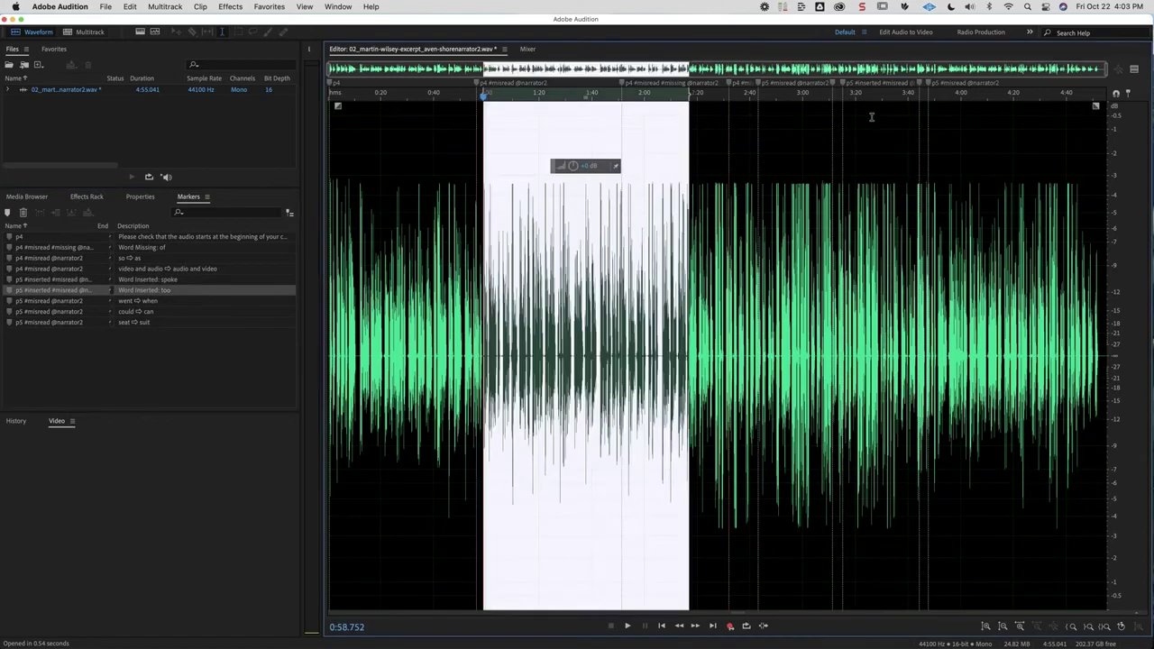
click(740, 151)
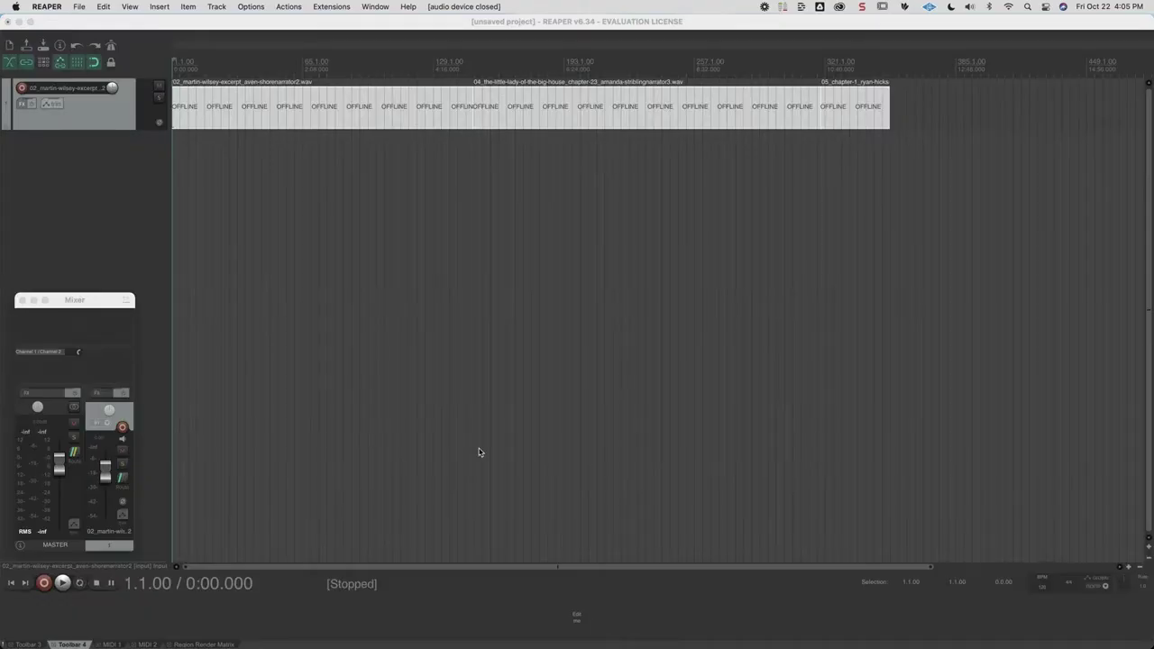
- In REAPER, open the Region/Marker Manager and import demo-script-with-pickups-noted-pozotron-markers.csv, replacing existing markers
click(419, 233)
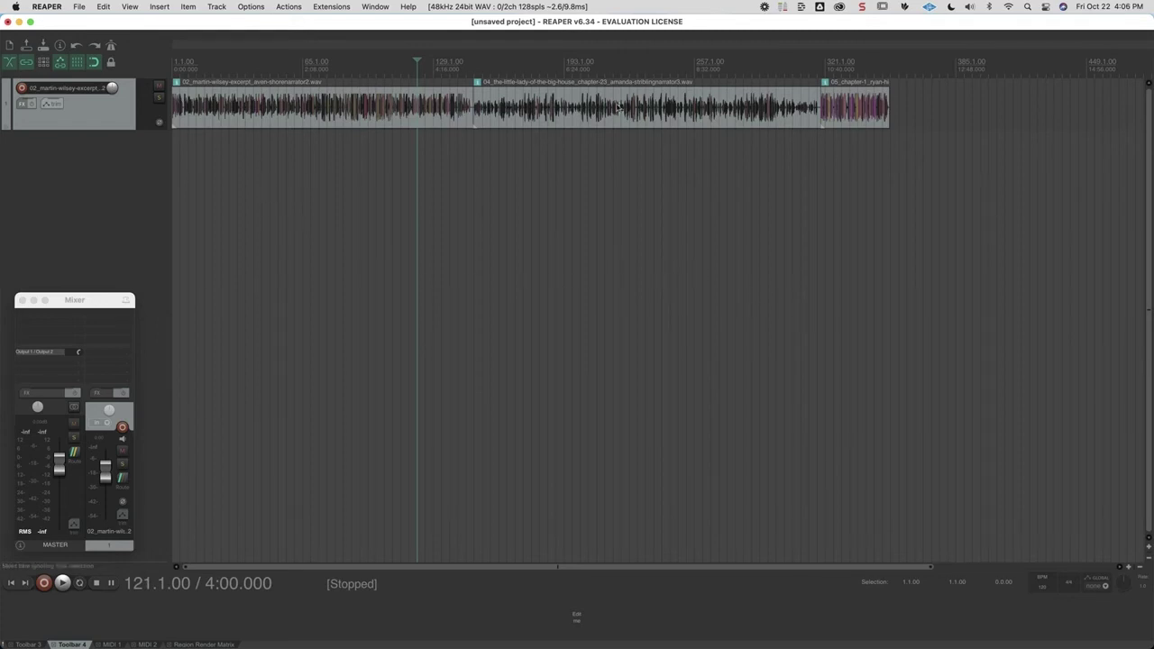
click(407, 6)
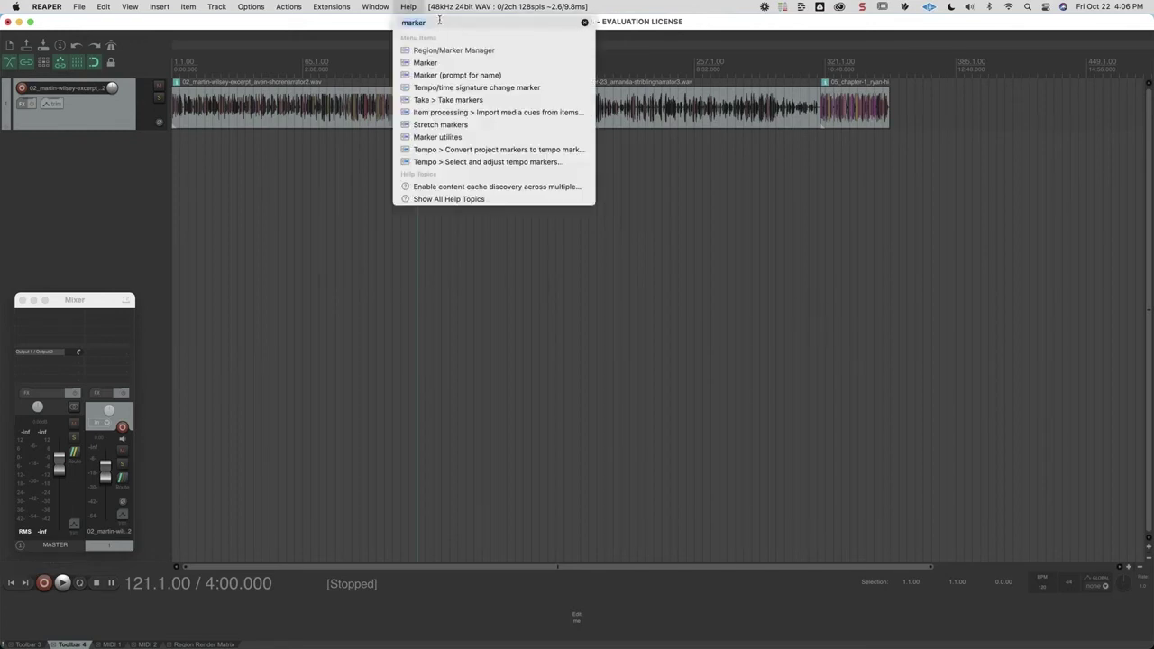
mouse_move(455, 50)
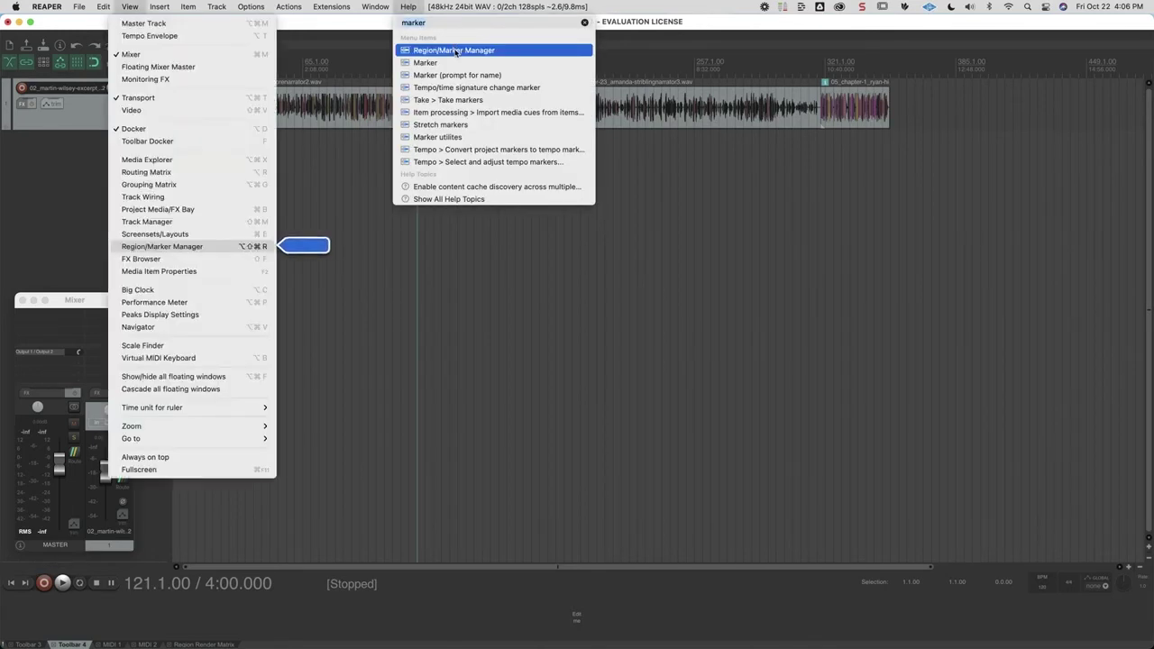
click(455, 51)
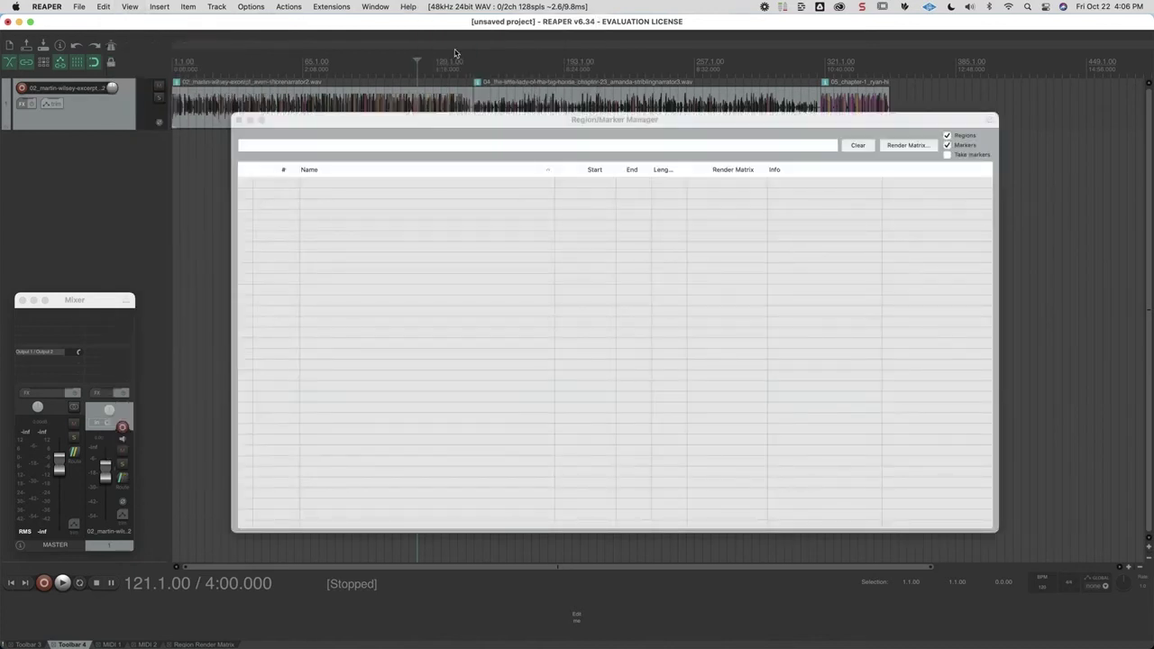
right_click(378, 270)
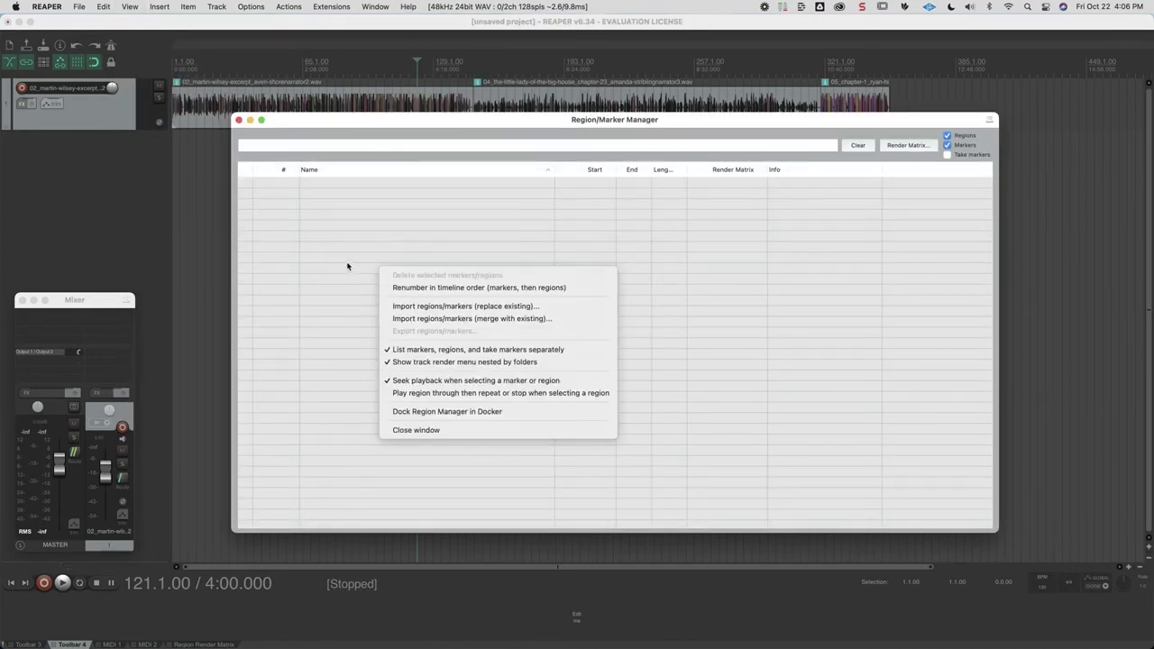
right_click(347, 266)
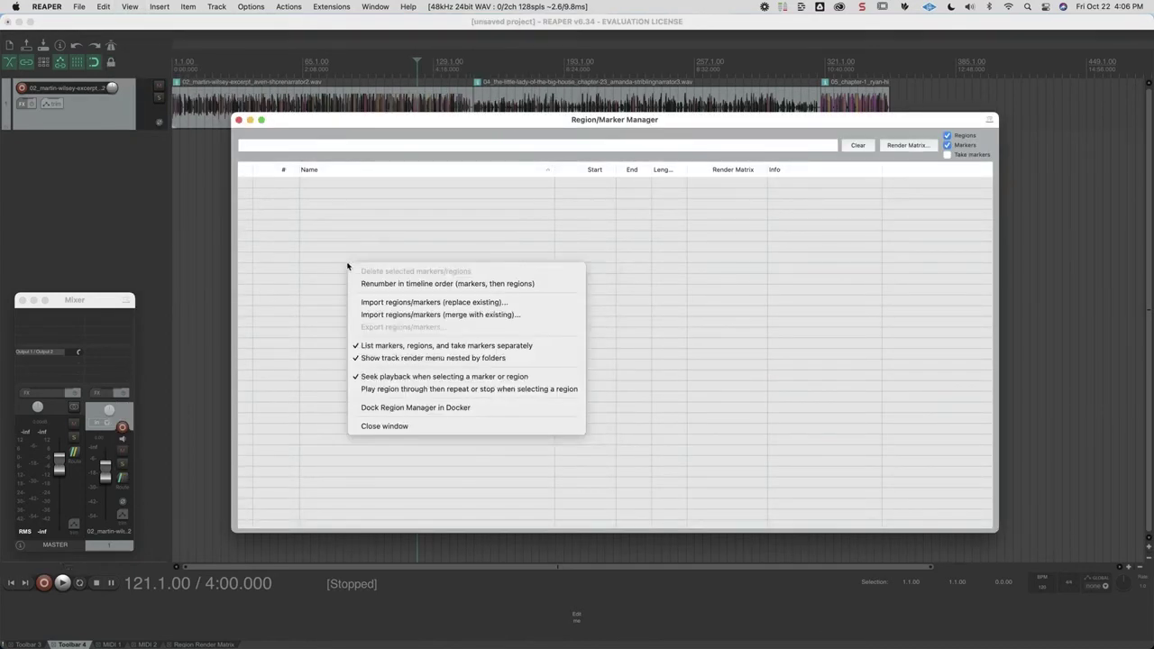
click(480, 303)
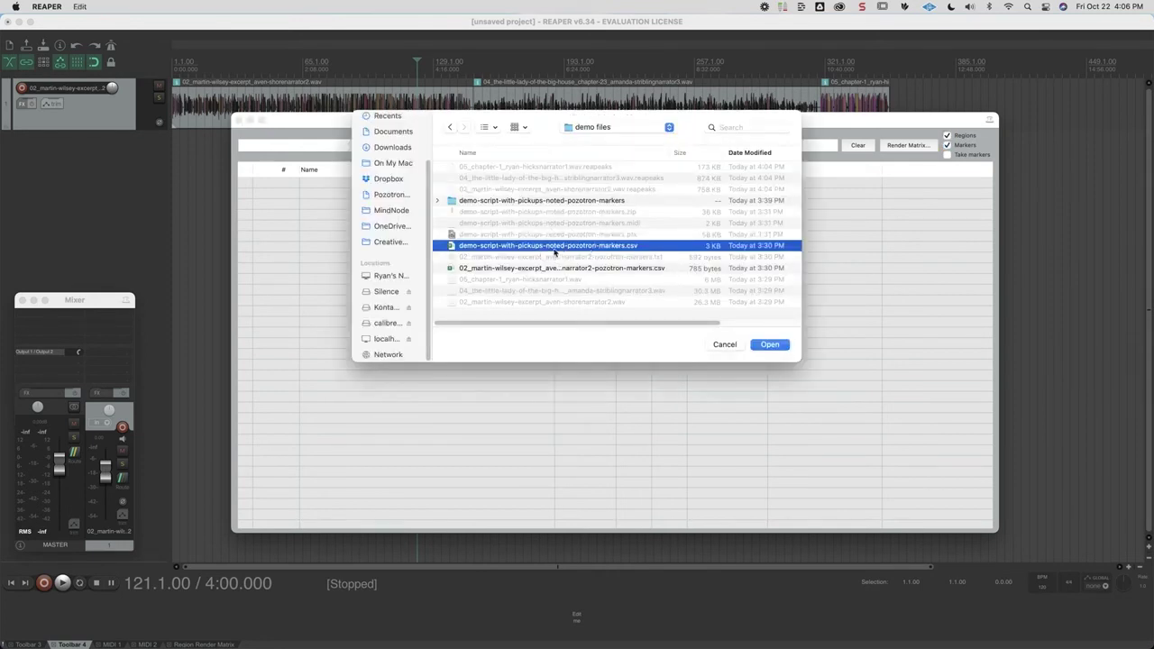
click(774, 346)
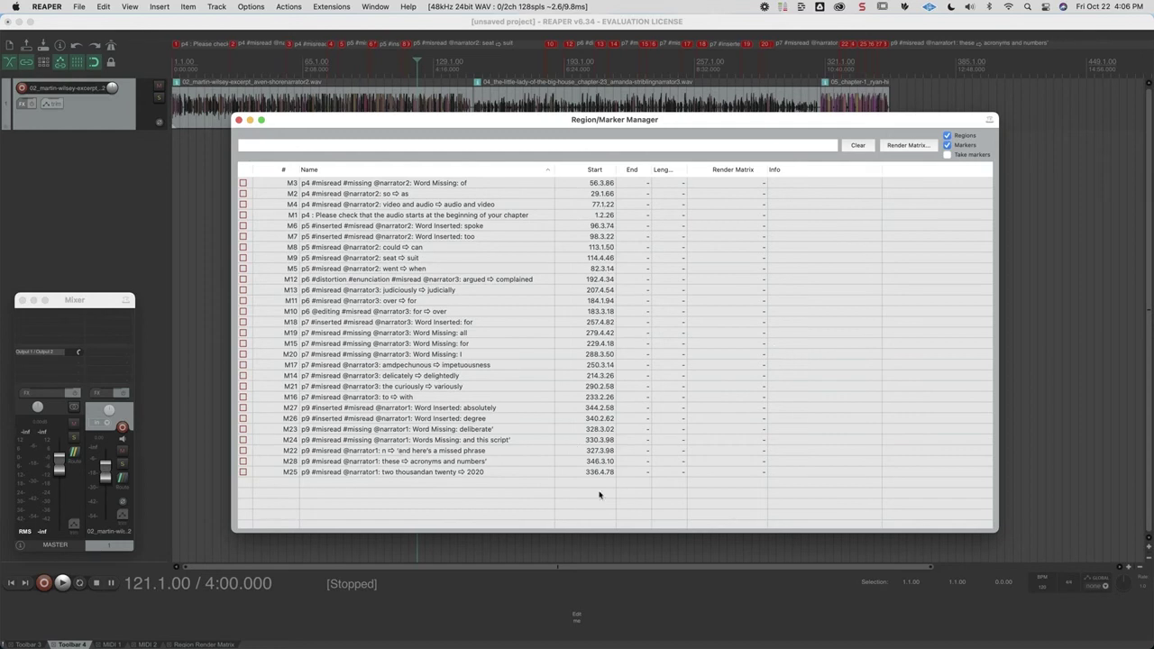
- Close the Region/Marker Manager and undo the CSV marker import
click(238, 120)
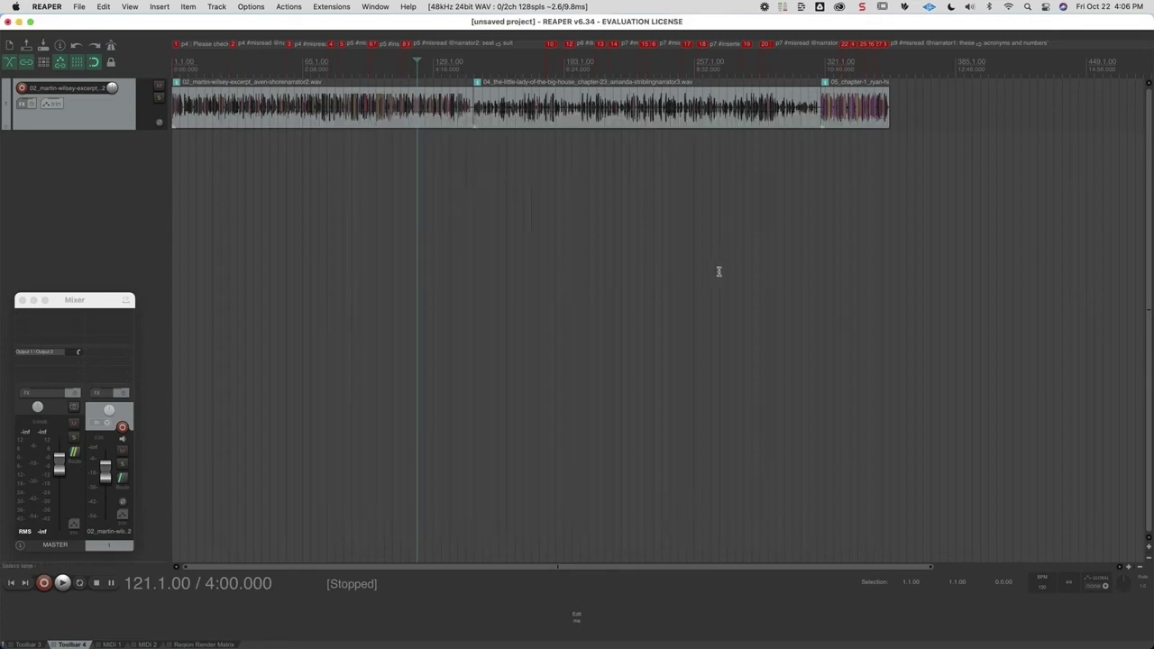
key(super+z)
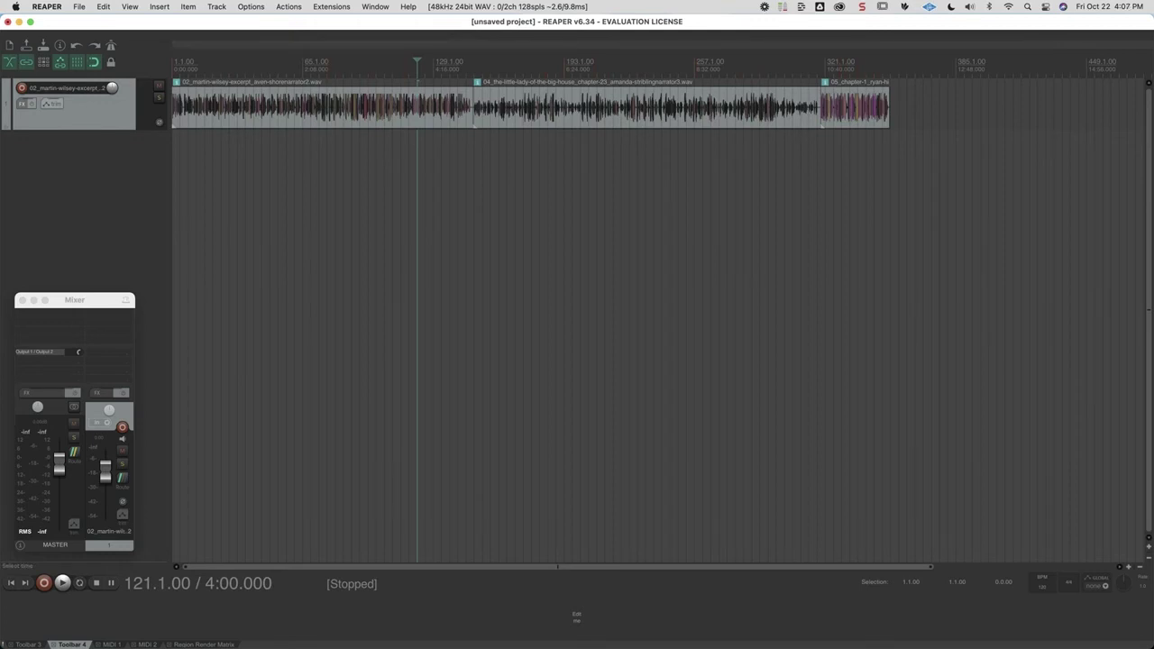
- Insert demo-script-with-pickups-noted-pozotron-markers.midi from demo files below the audio track at the project start, importing its MIDI markers as project markers
drag(1153, 207, 784, 206)
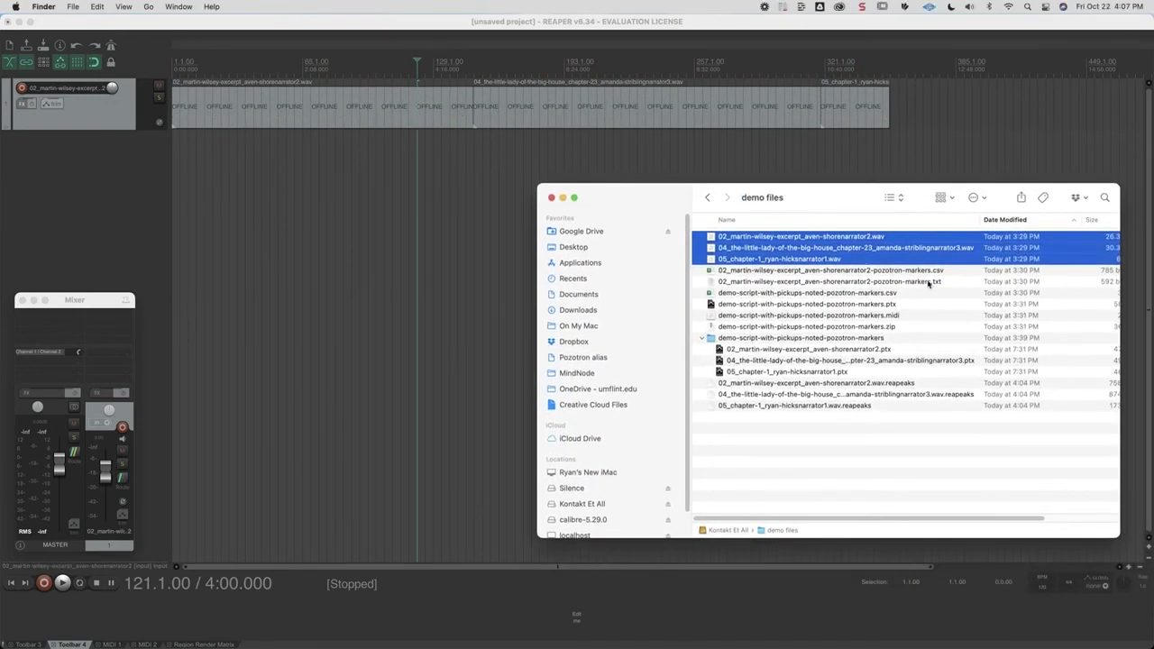
click(897, 316)
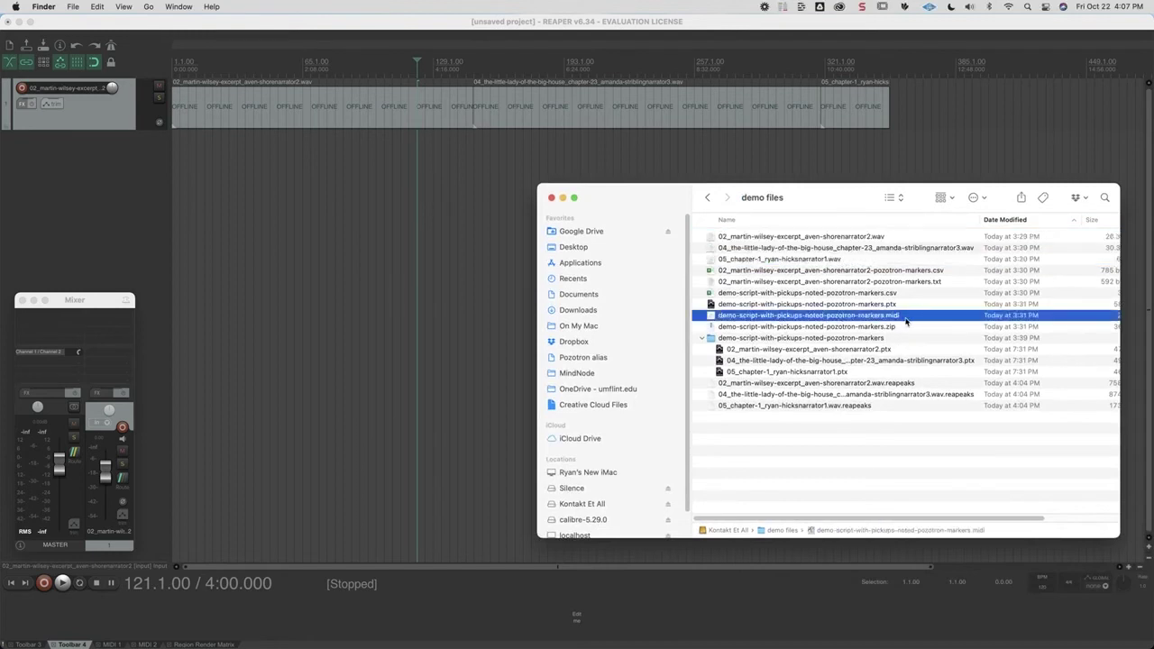
drag(906, 320, 176, 158)
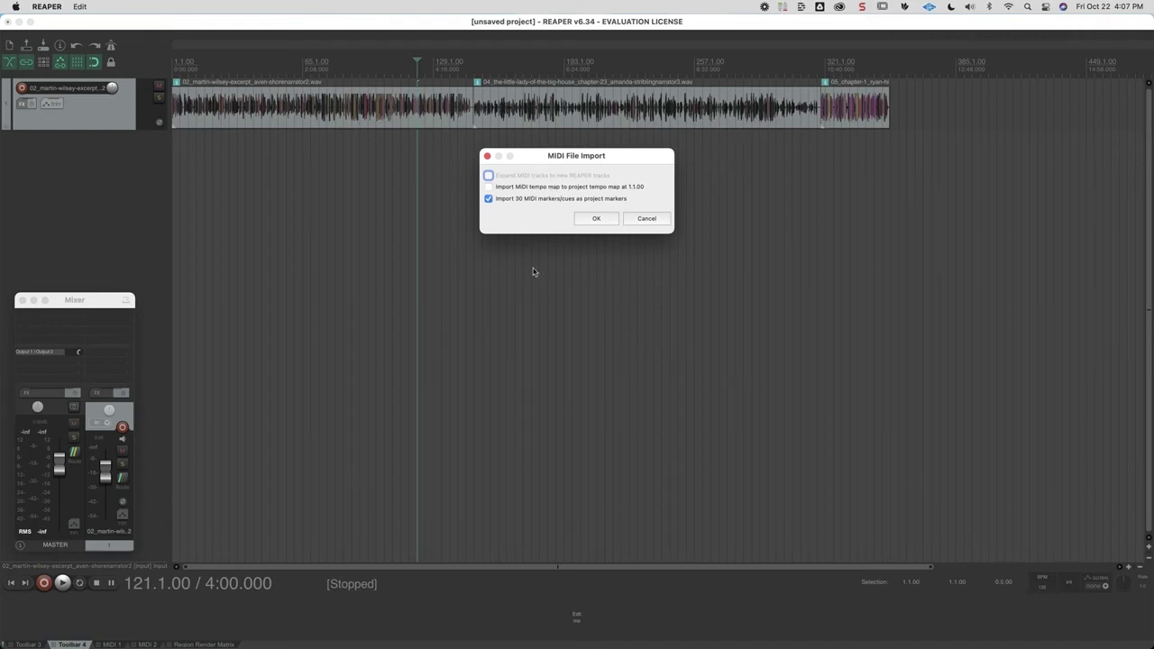
click(598, 219)
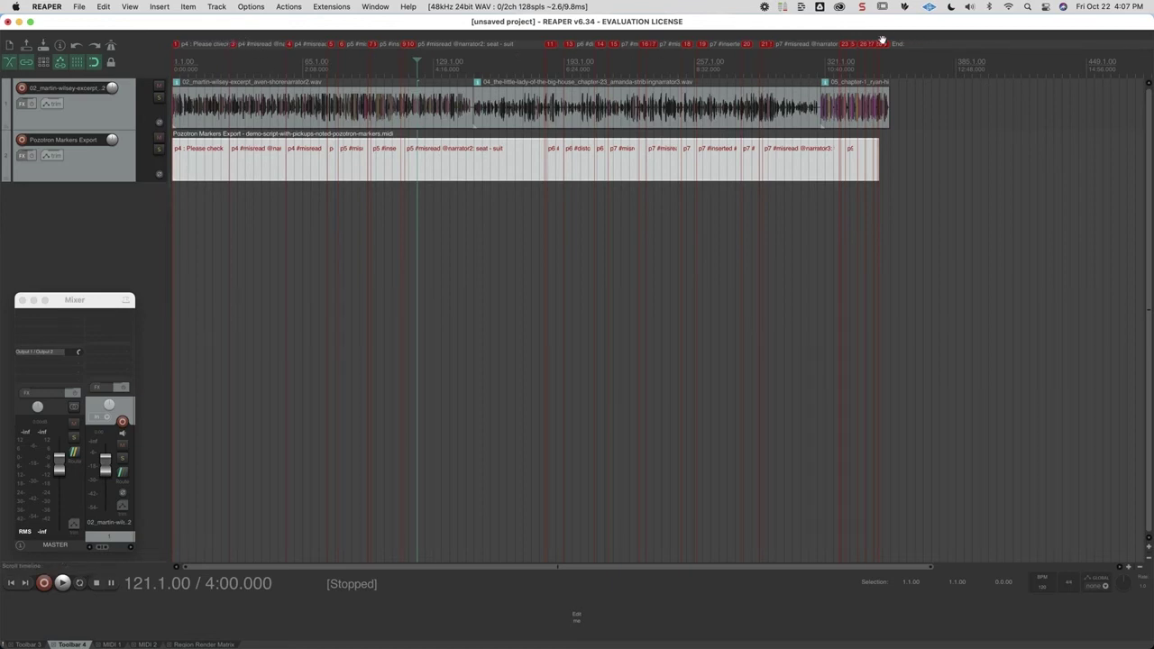
click(270, 257)
click(247, 224)
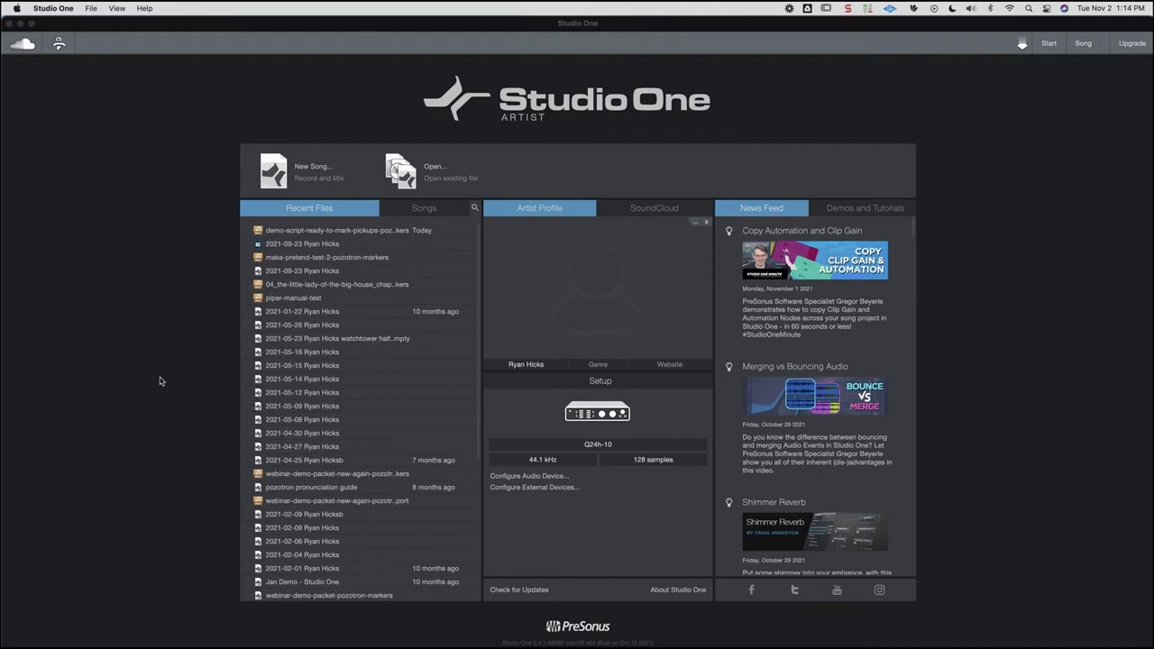
- In Studio One, open demo-script-ready-to-mark-pickups-pozotron-markers.midi from New Demo Files without loading General MIDI sounds
click(436, 167)
click(438, 169)
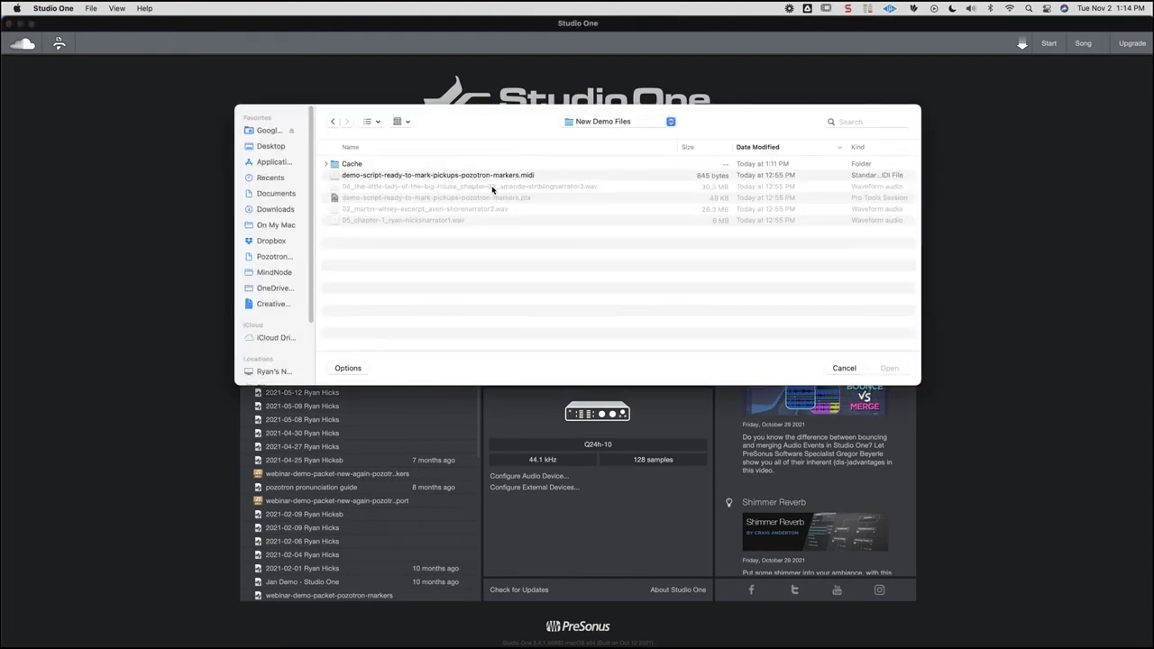
click(523, 179)
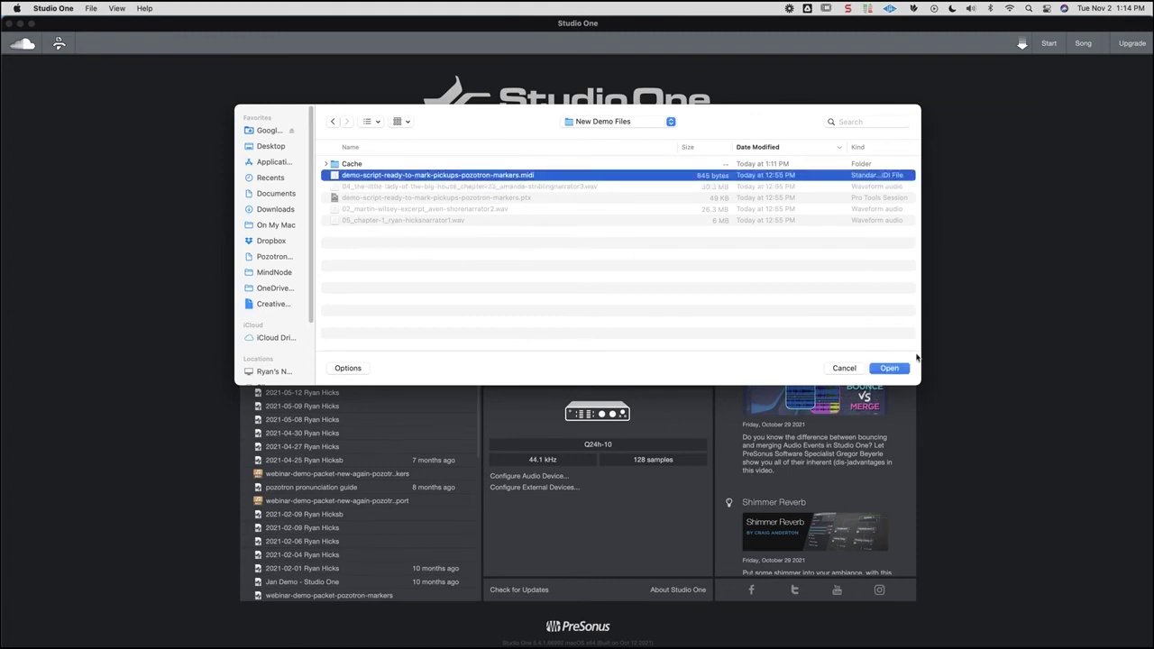
click(889, 368)
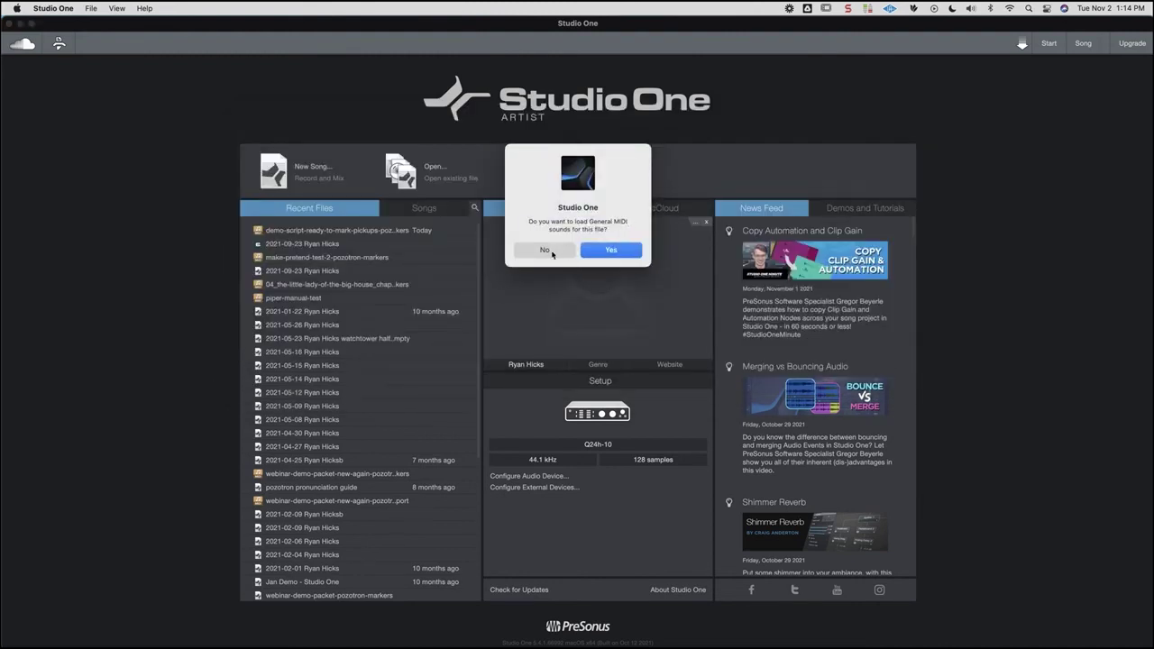
click(546, 251)
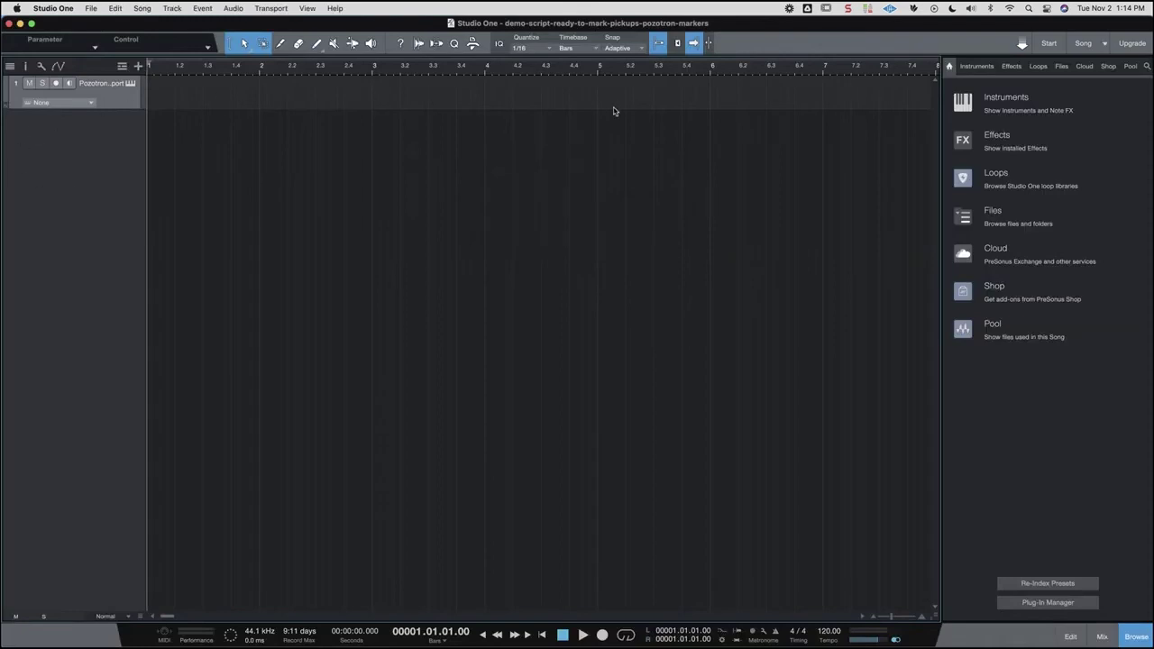
- Show the Marker track and create arranger sections from its markers
click(122, 66)
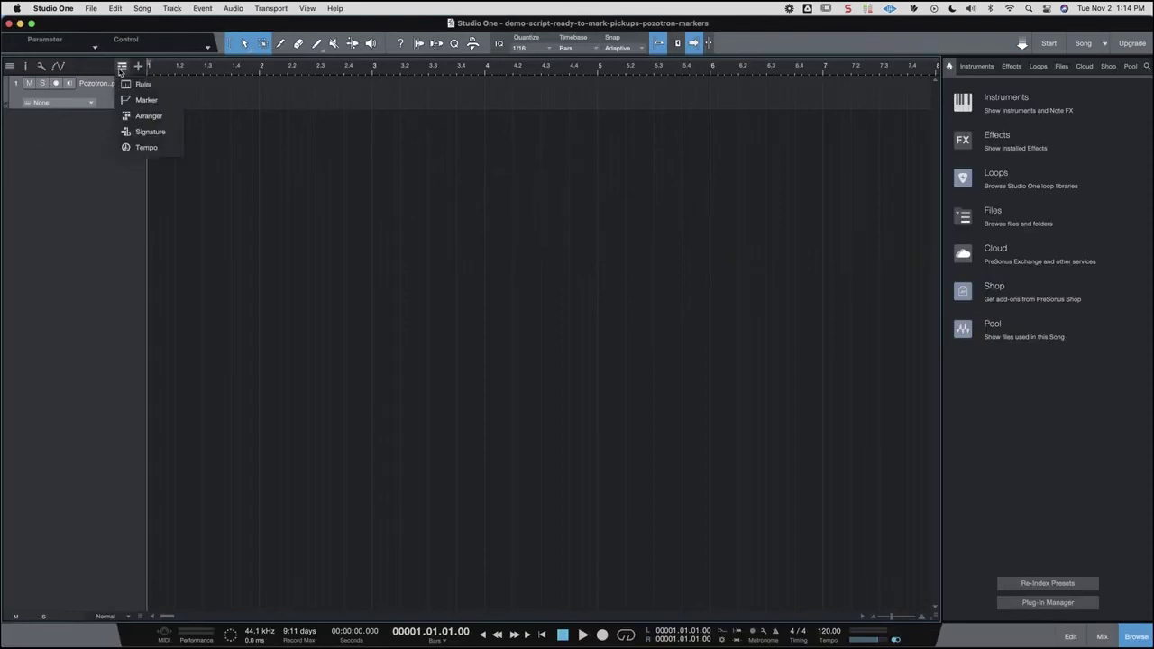
click(140, 100)
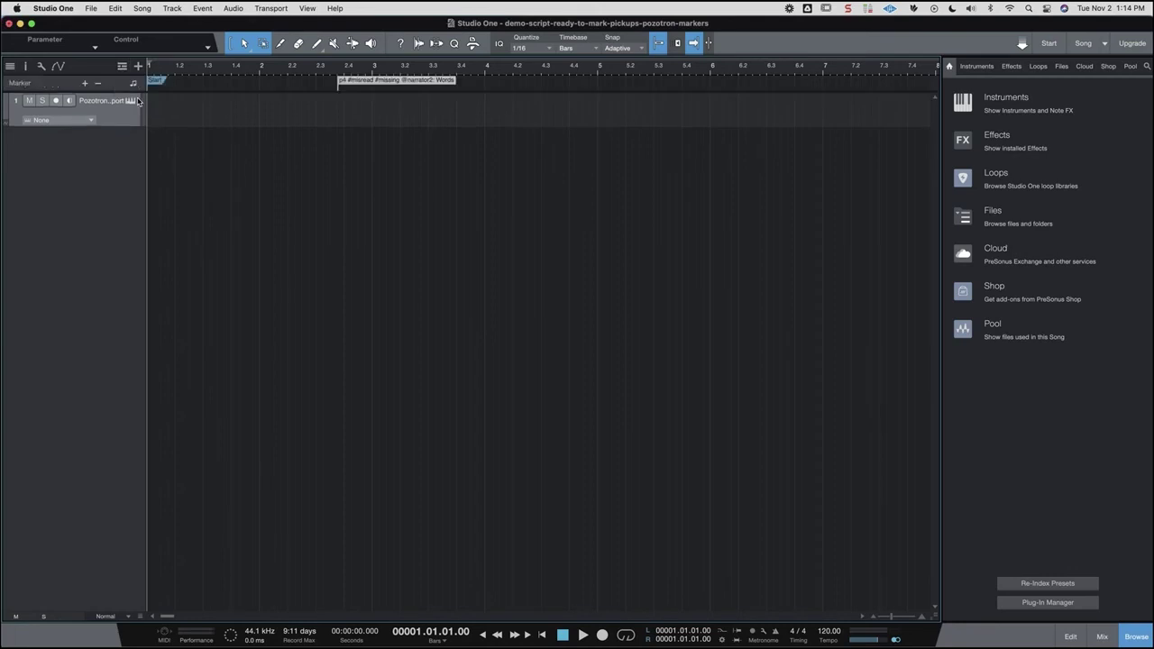
right_click(384, 83)
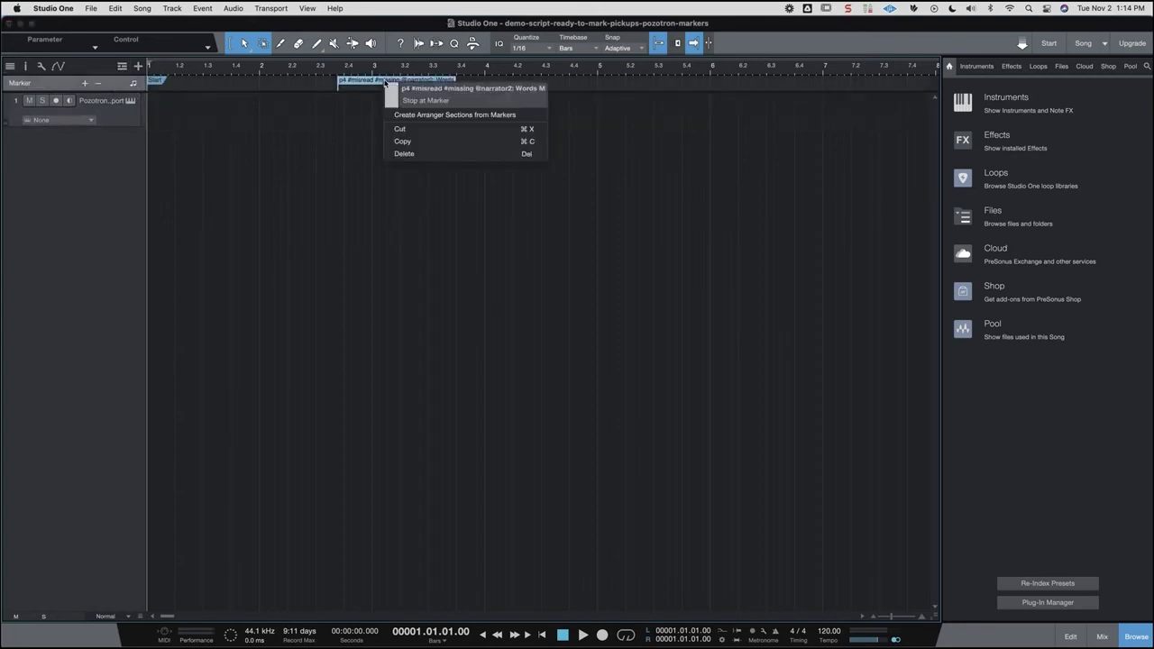
click(447, 116)
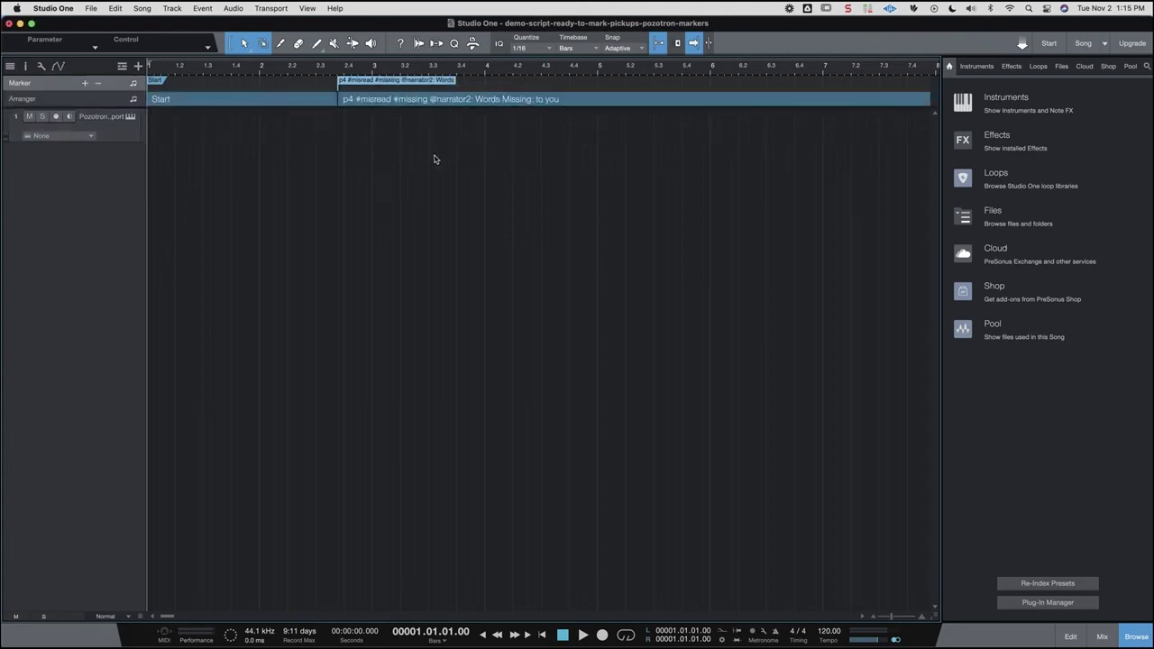
- Place the three chapter WAV files from New Demo Files end to end on a new audio track at the song start
key(w)
key(w)
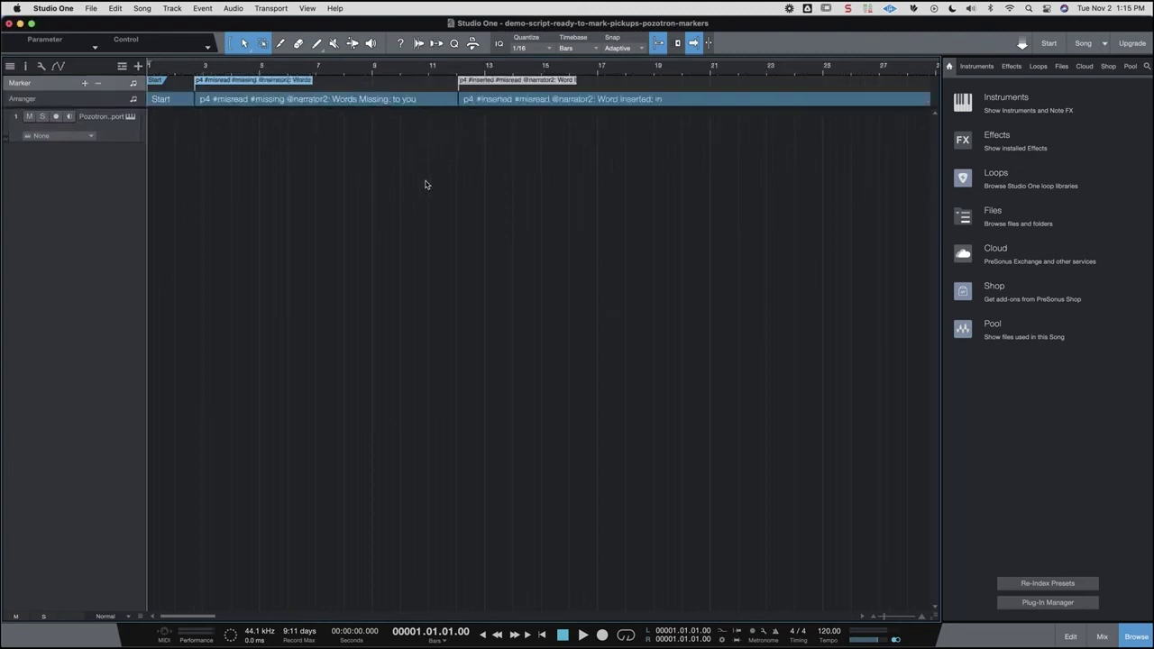
key(w)
key(w)
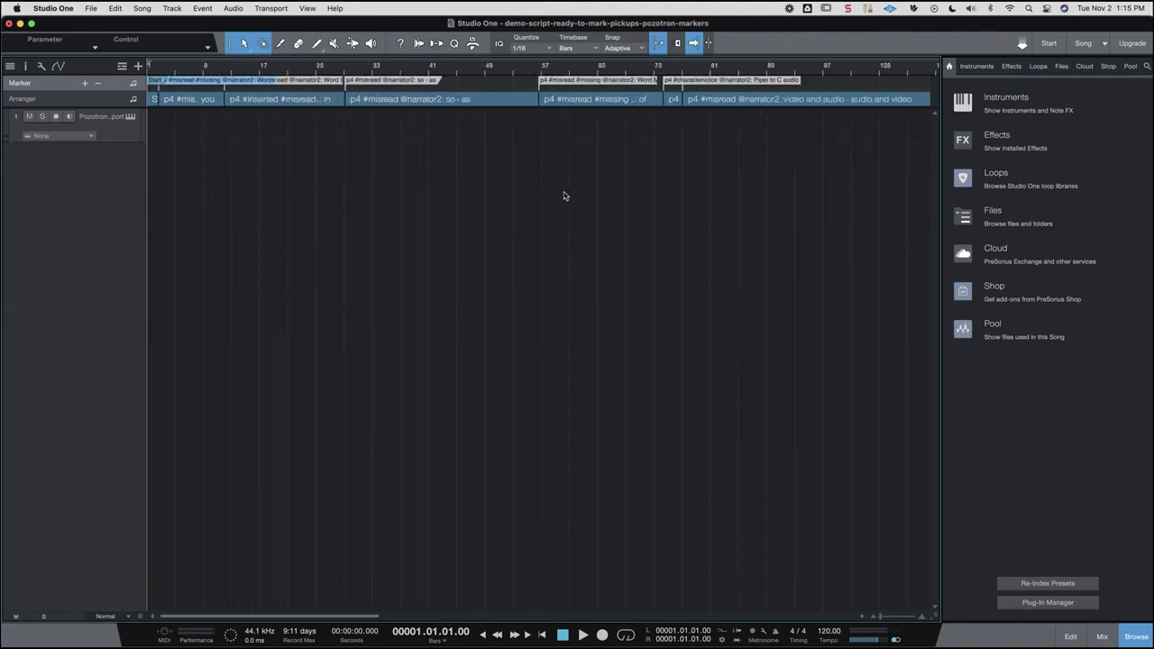
key(w)
key(w)
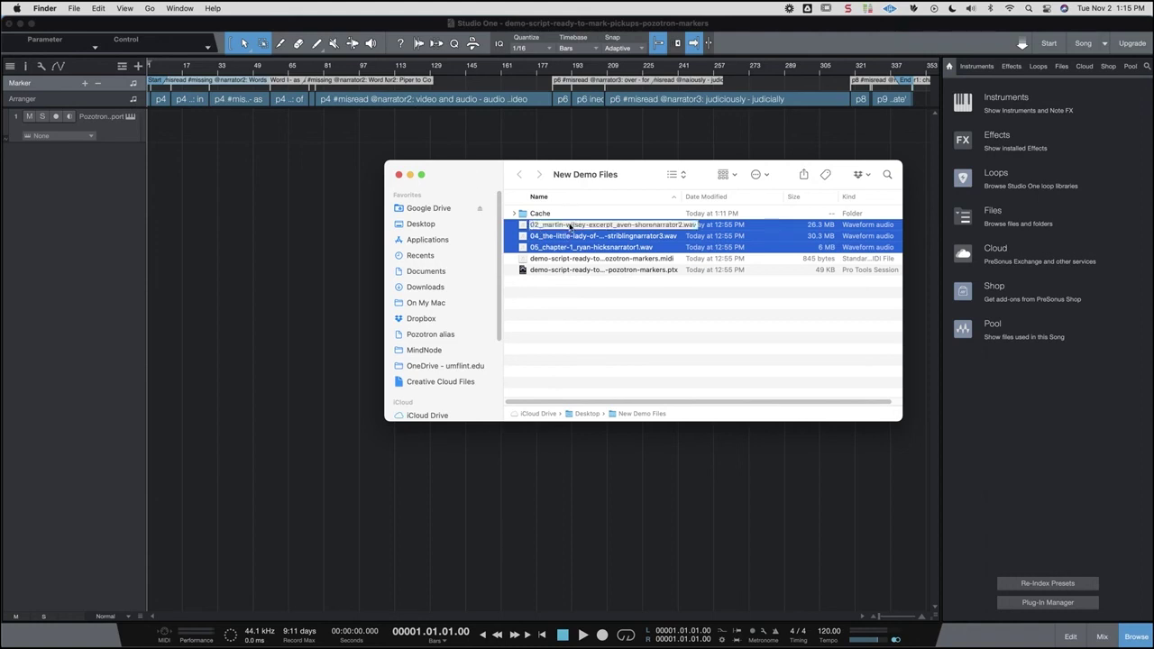
drag(524, 225, 150, 151)
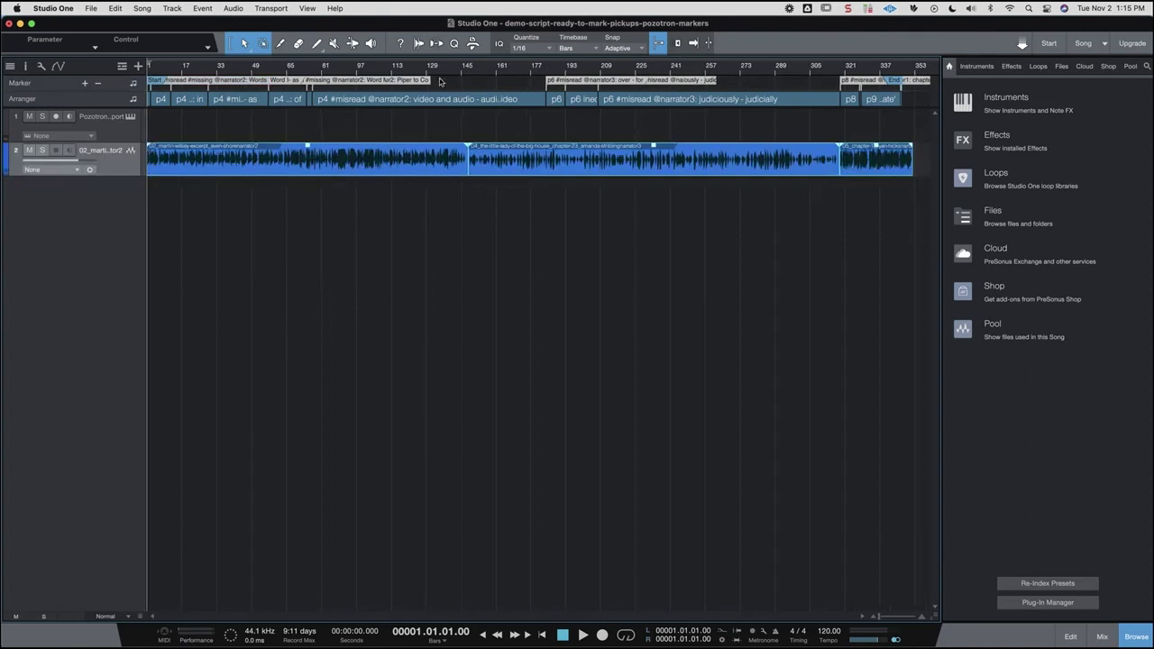
click(157, 101)
drag(157, 101, 467, 147)
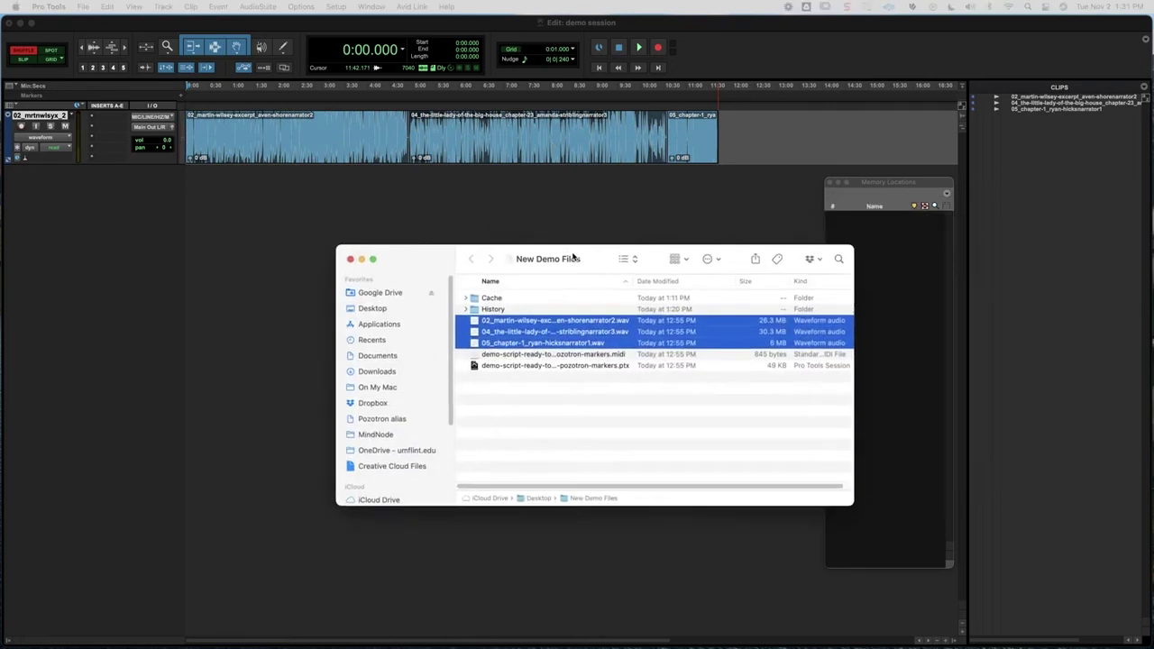
- In Pro Tools, bring demo-script-ready-to-mark-pickups-pozotron-markers.ptx from New Demo Files into the demo session to open its session data import
drag(573, 258, 434, 241)
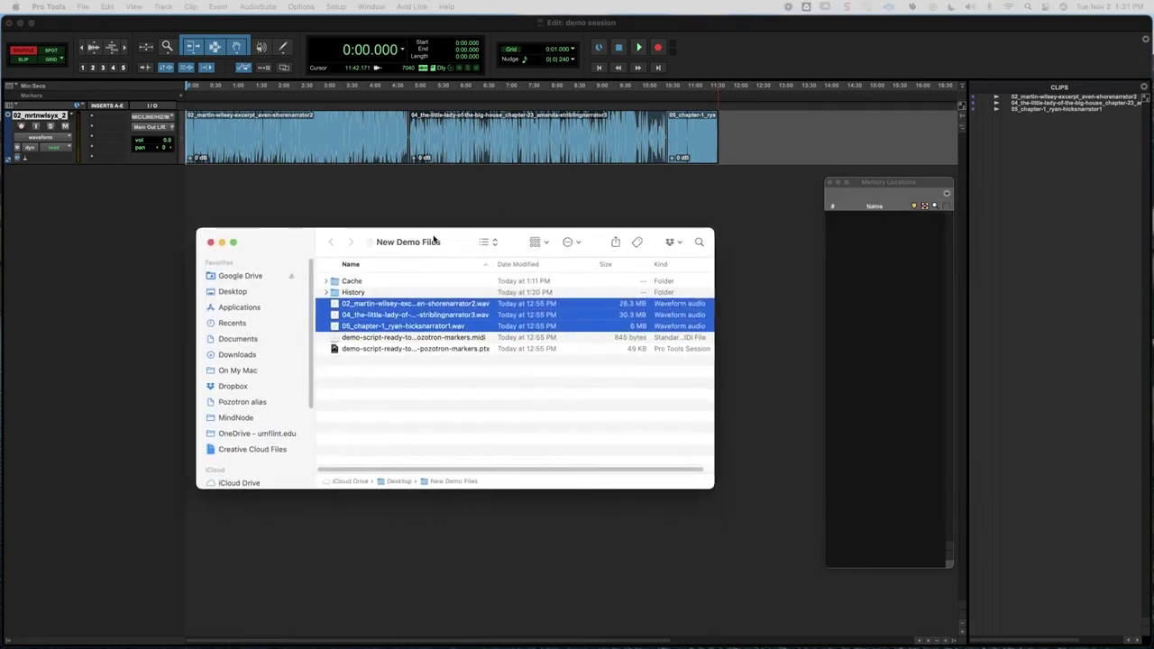
click(446, 348)
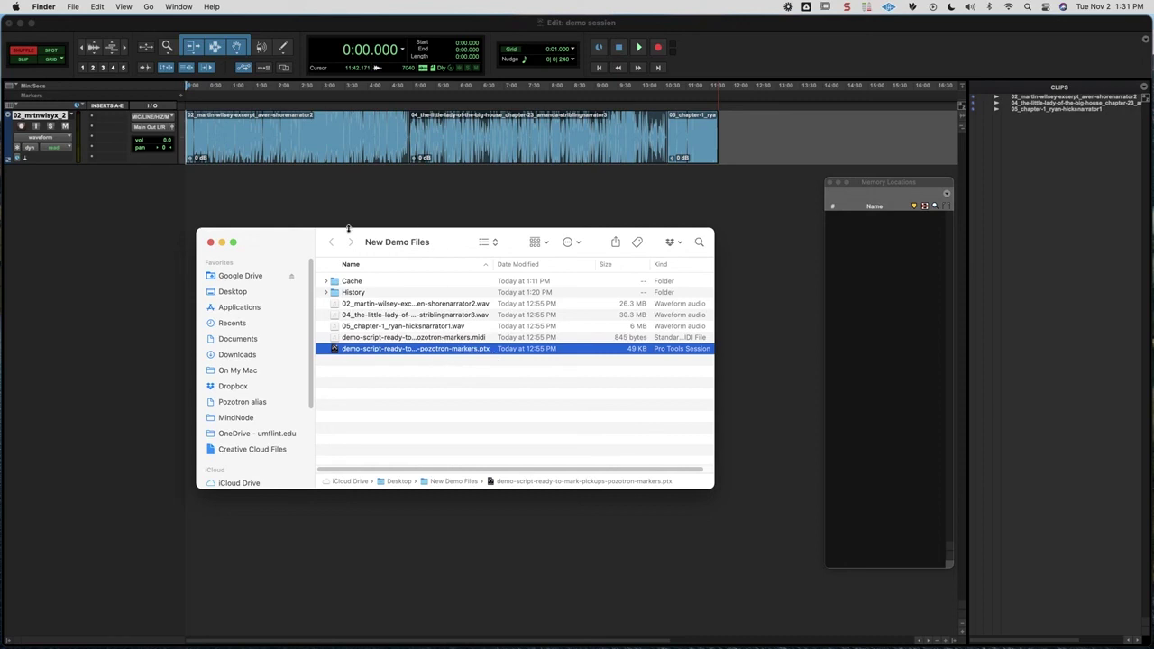
drag(368, 230, 1153, 284)
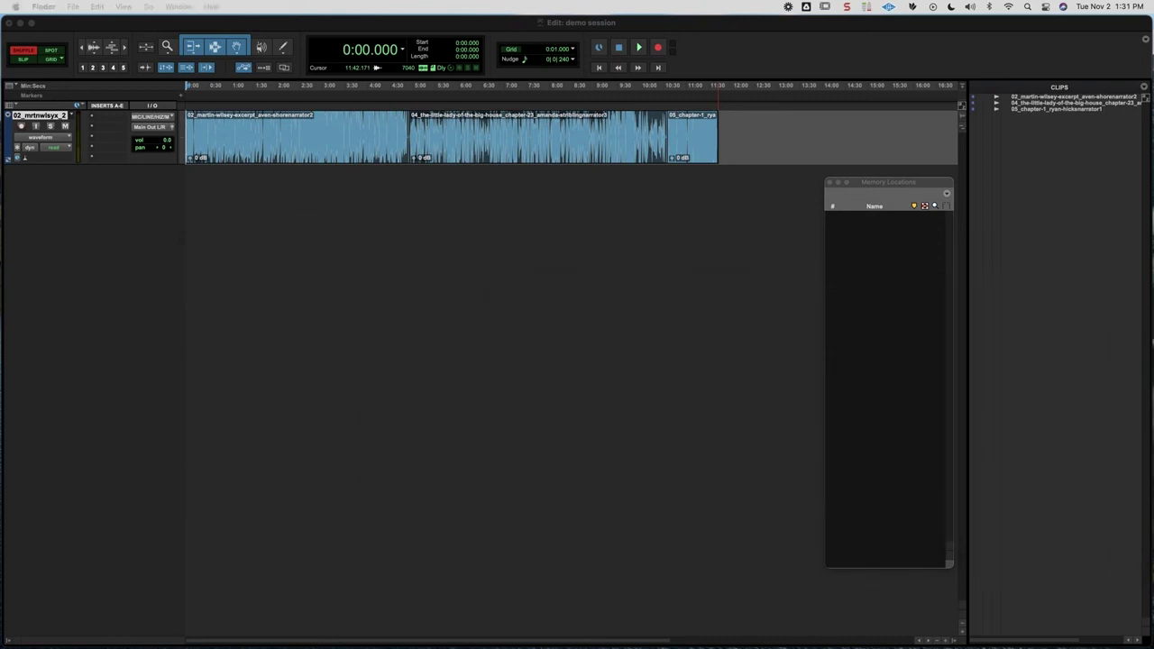
drag(1153, 297, 379, 237)
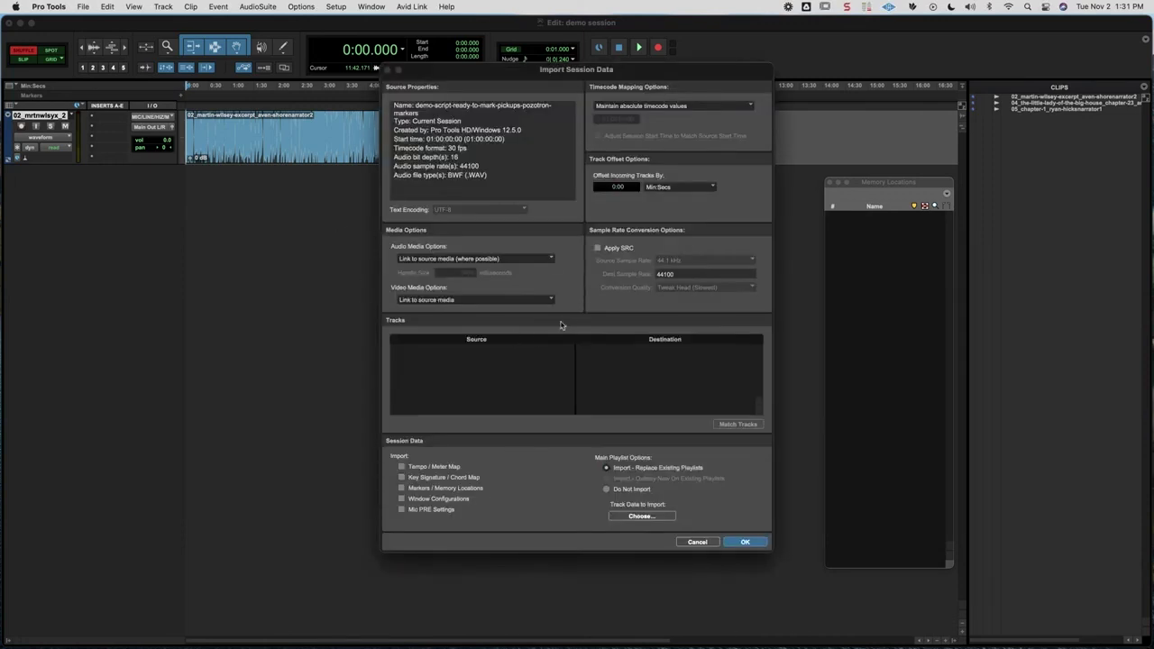
- Import the Markers / Memory Locations from the source session, with timecode mapping set to Maintain relative timecode values
click(401, 489)
click(660, 106)
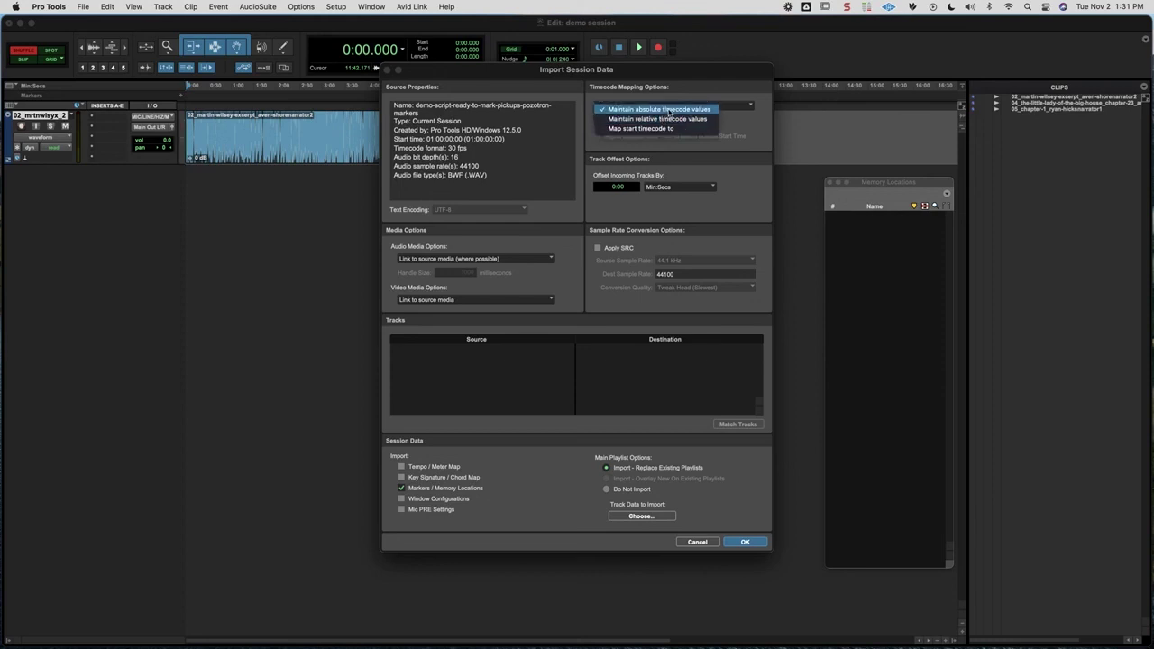
click(668, 119)
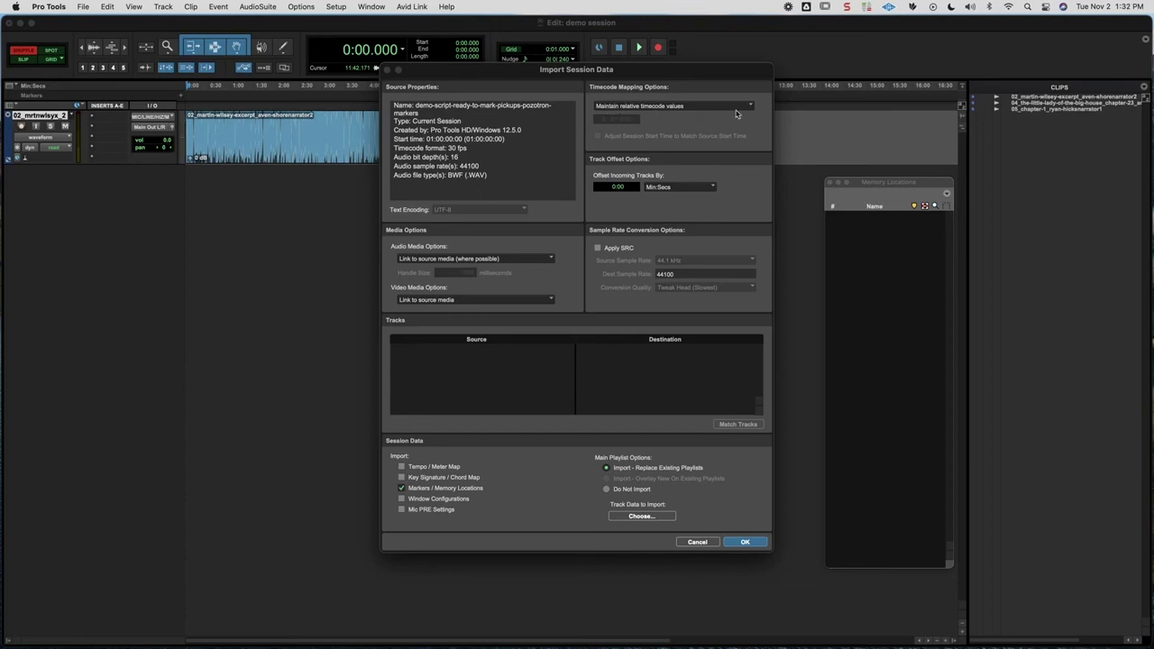
click(744, 543)
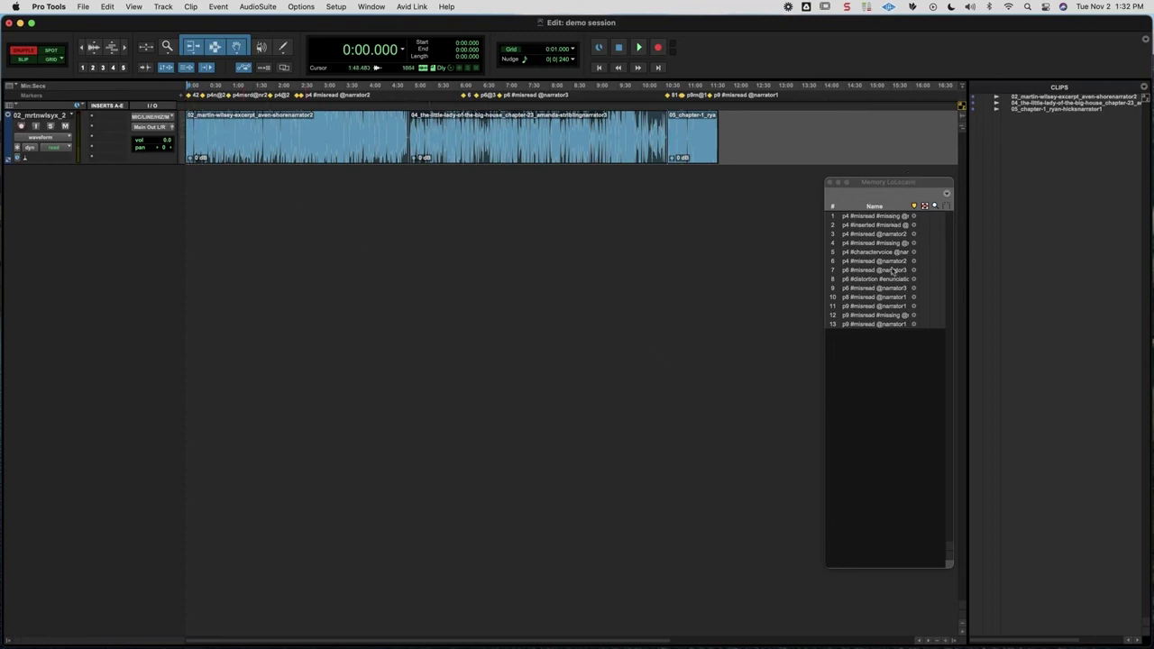
- Go to the first and second memory locations, and check the second marker's comment in its properties
click(866, 216)
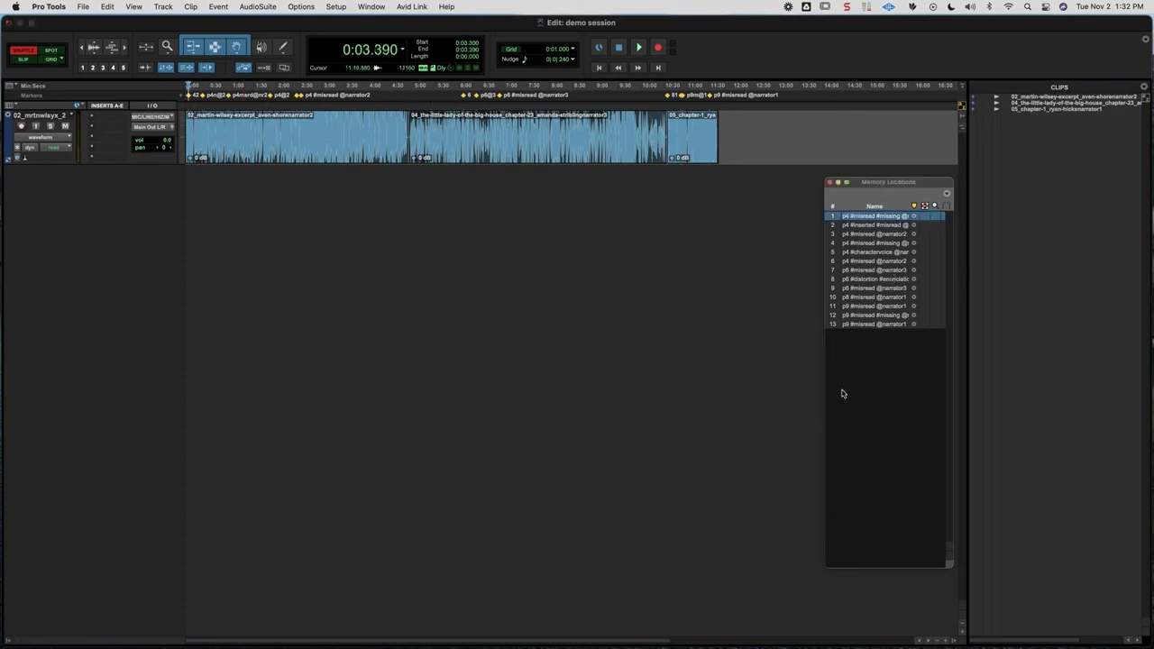
click(867, 225)
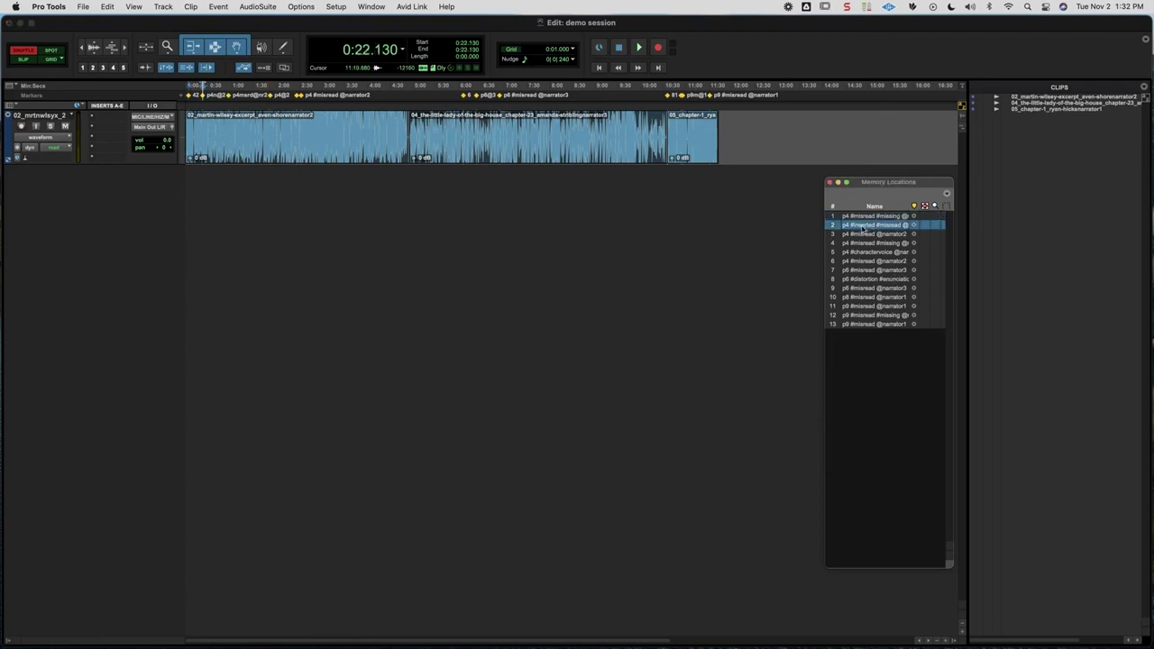
double_click(864, 226)
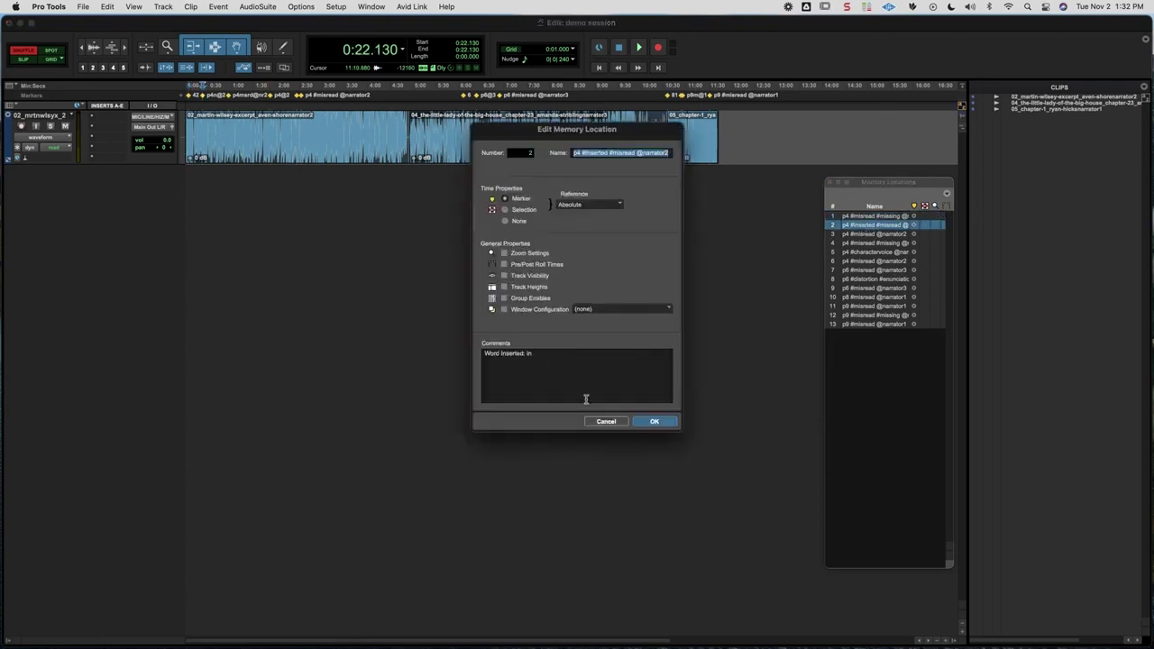
click(649, 427)
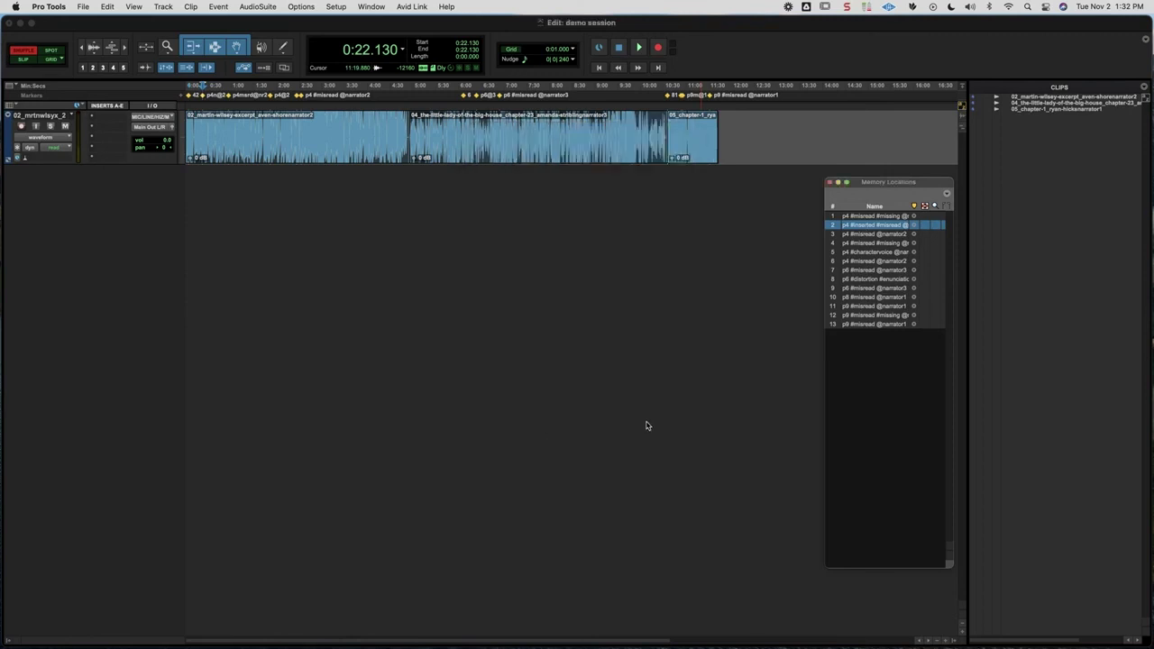